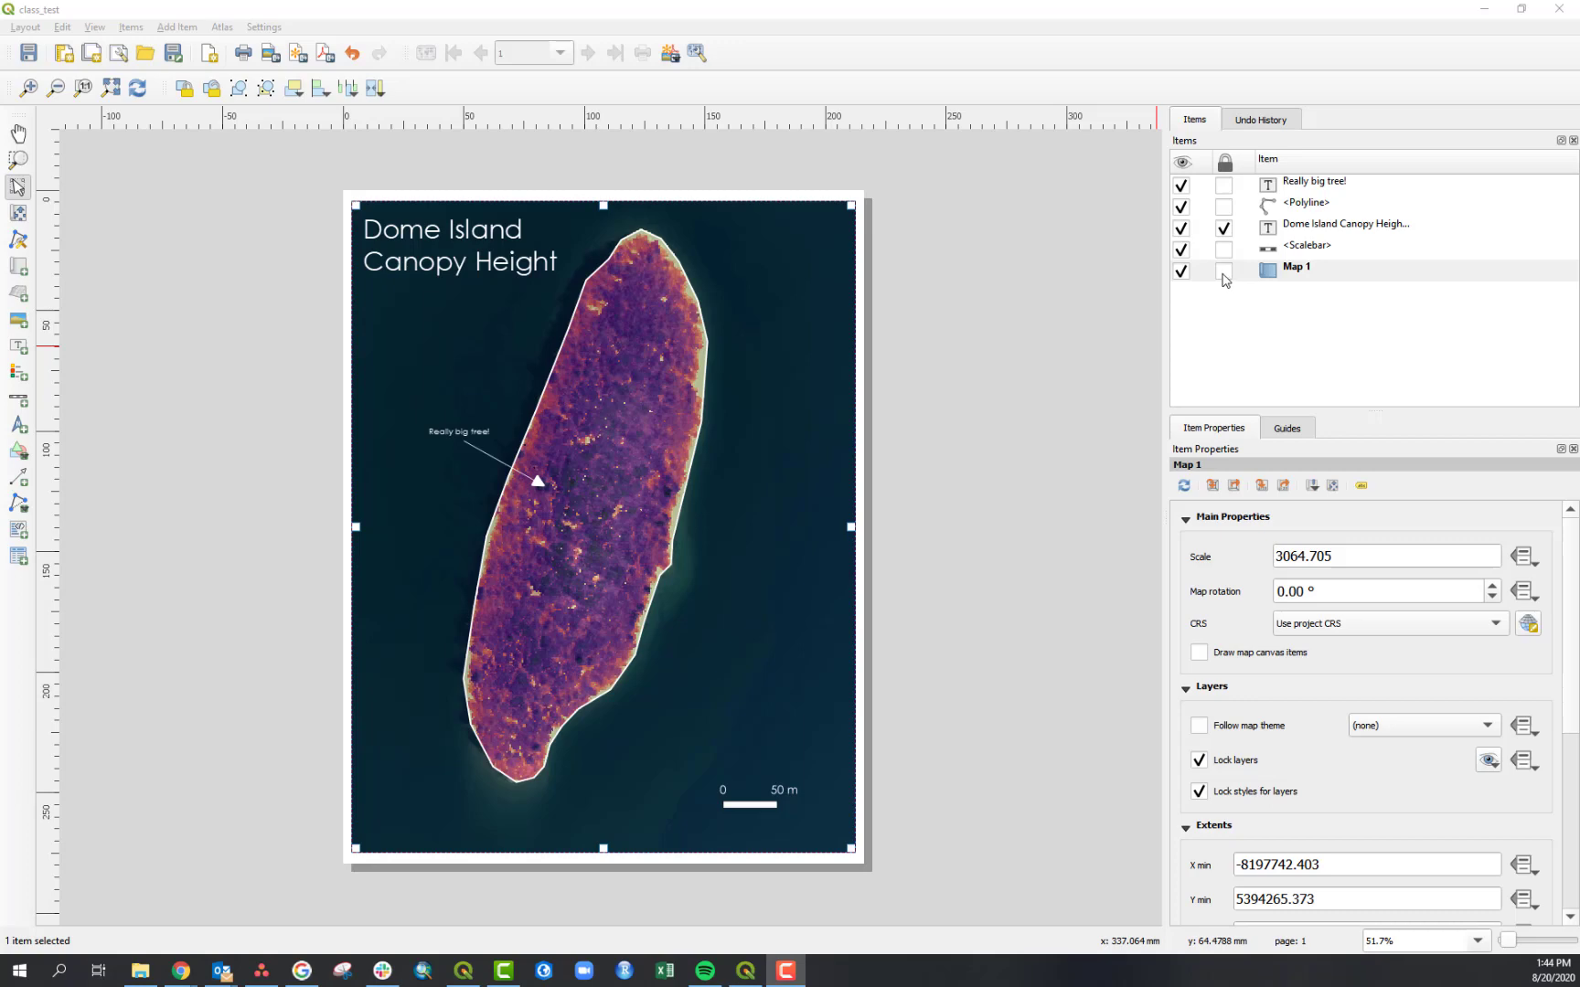
Lock the Map 1 item in the print layout and deselect it.
{"action": "left_click", "coordinate": [1223, 271]}
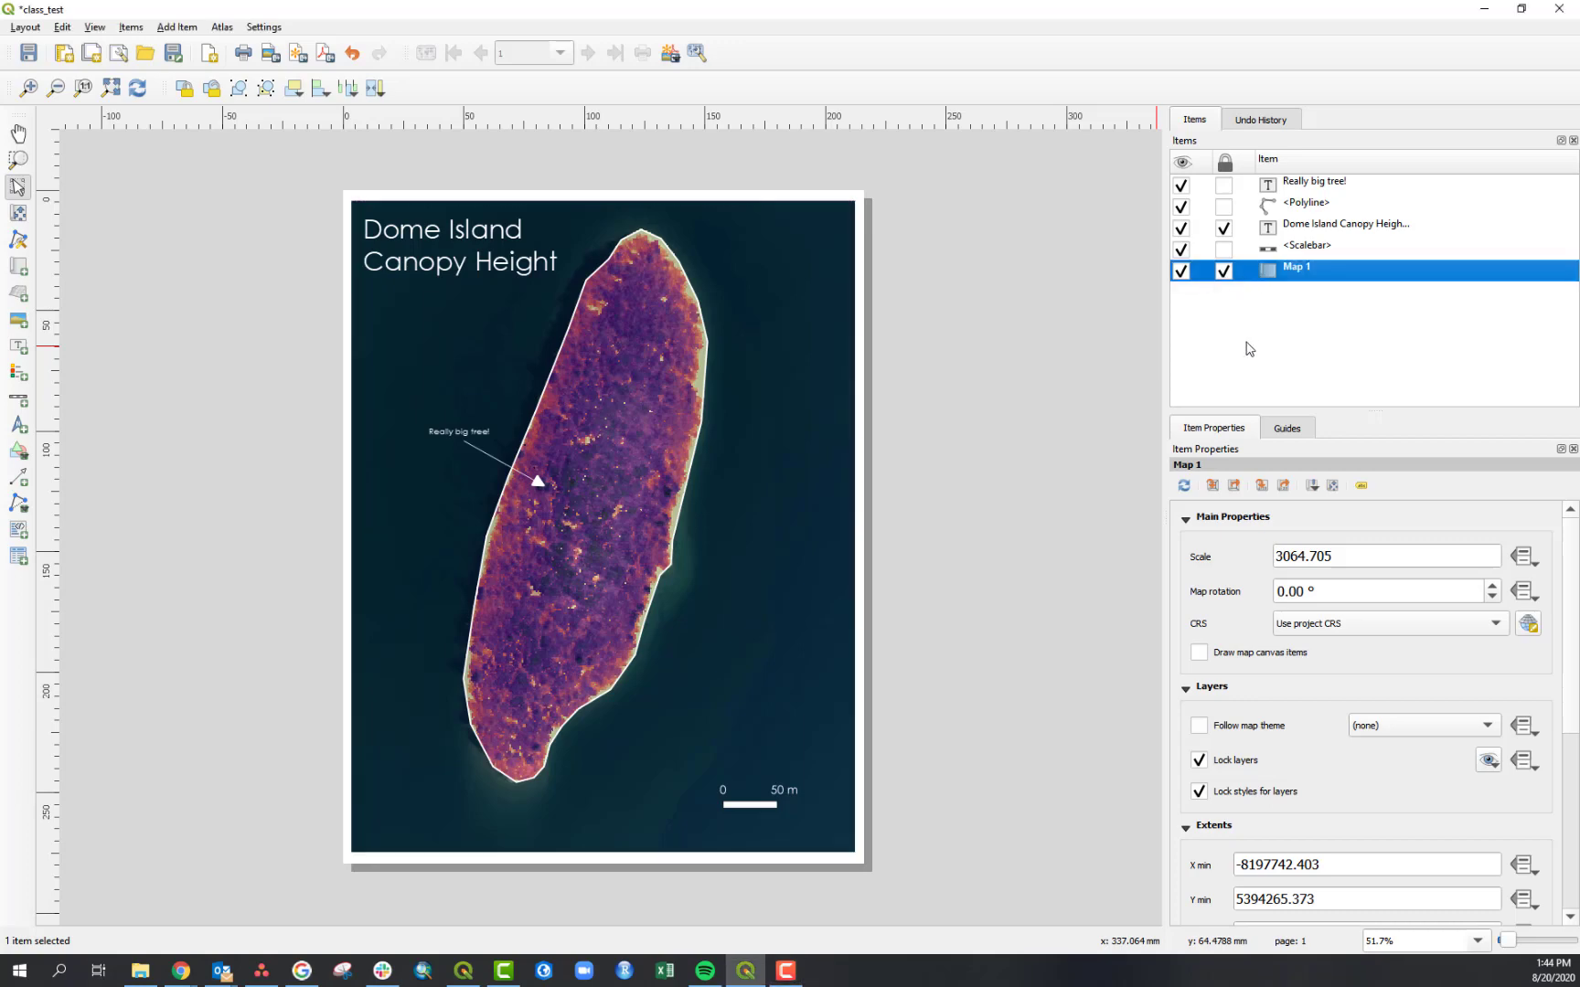
{"action": "left_click", "coordinate": [705, 458]}
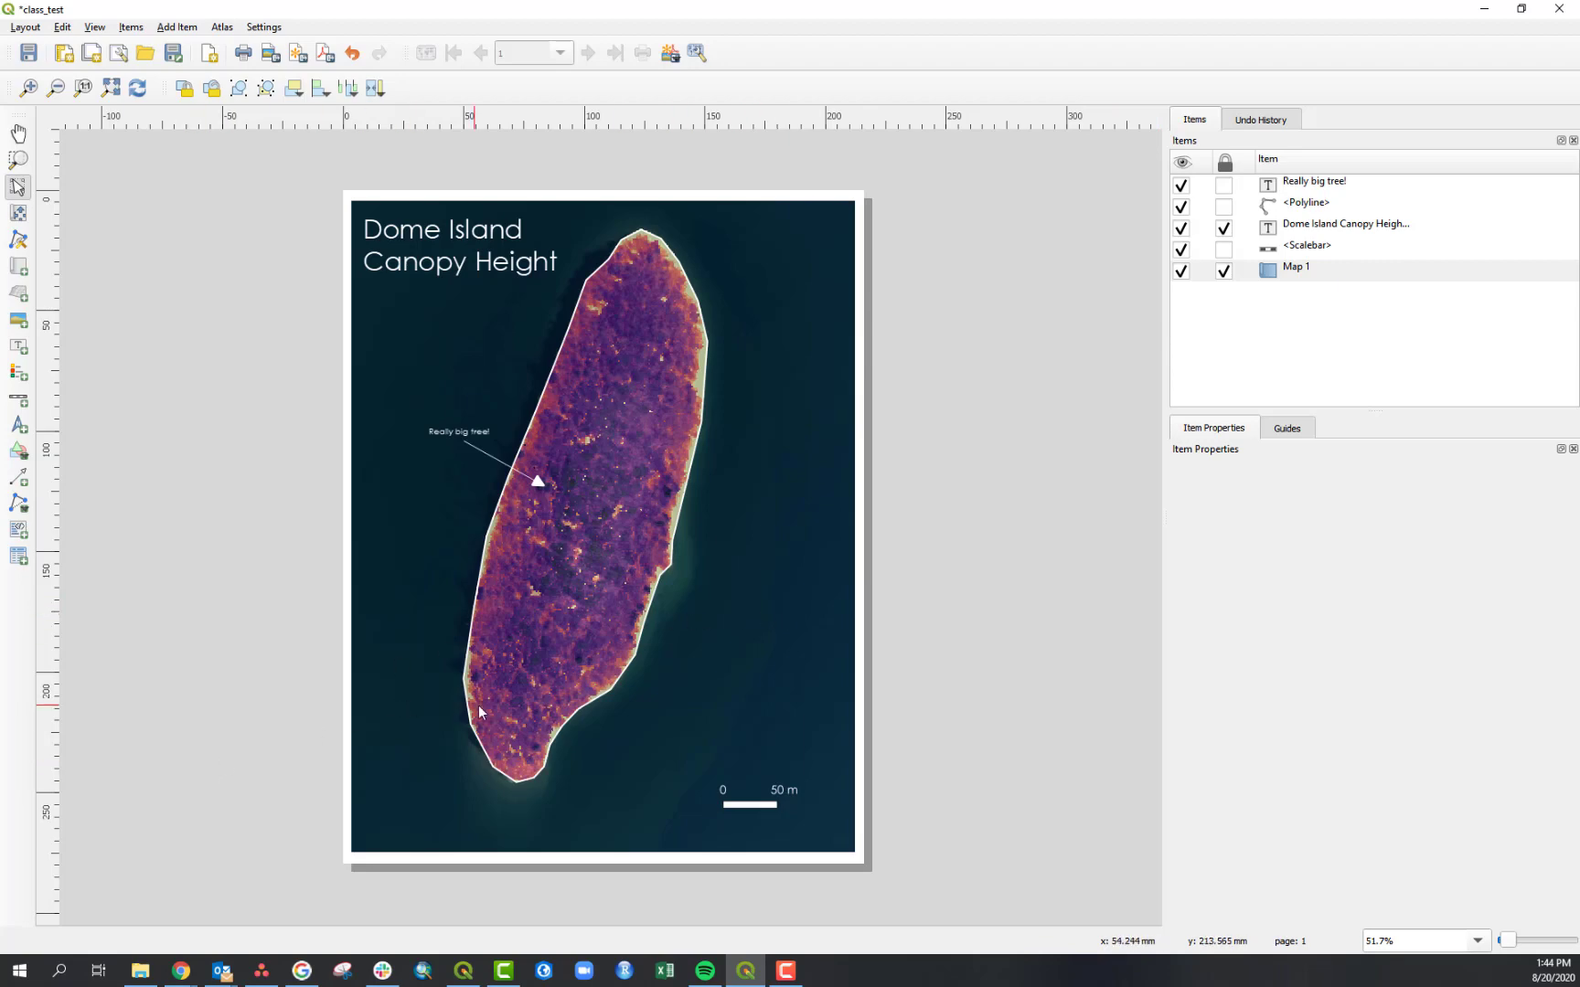
Switch to the main QGIS project window and hide the dome_bound, dome_trees and ESRI Satellite layers.
{"action": "left_click", "coordinate": [467, 980]}
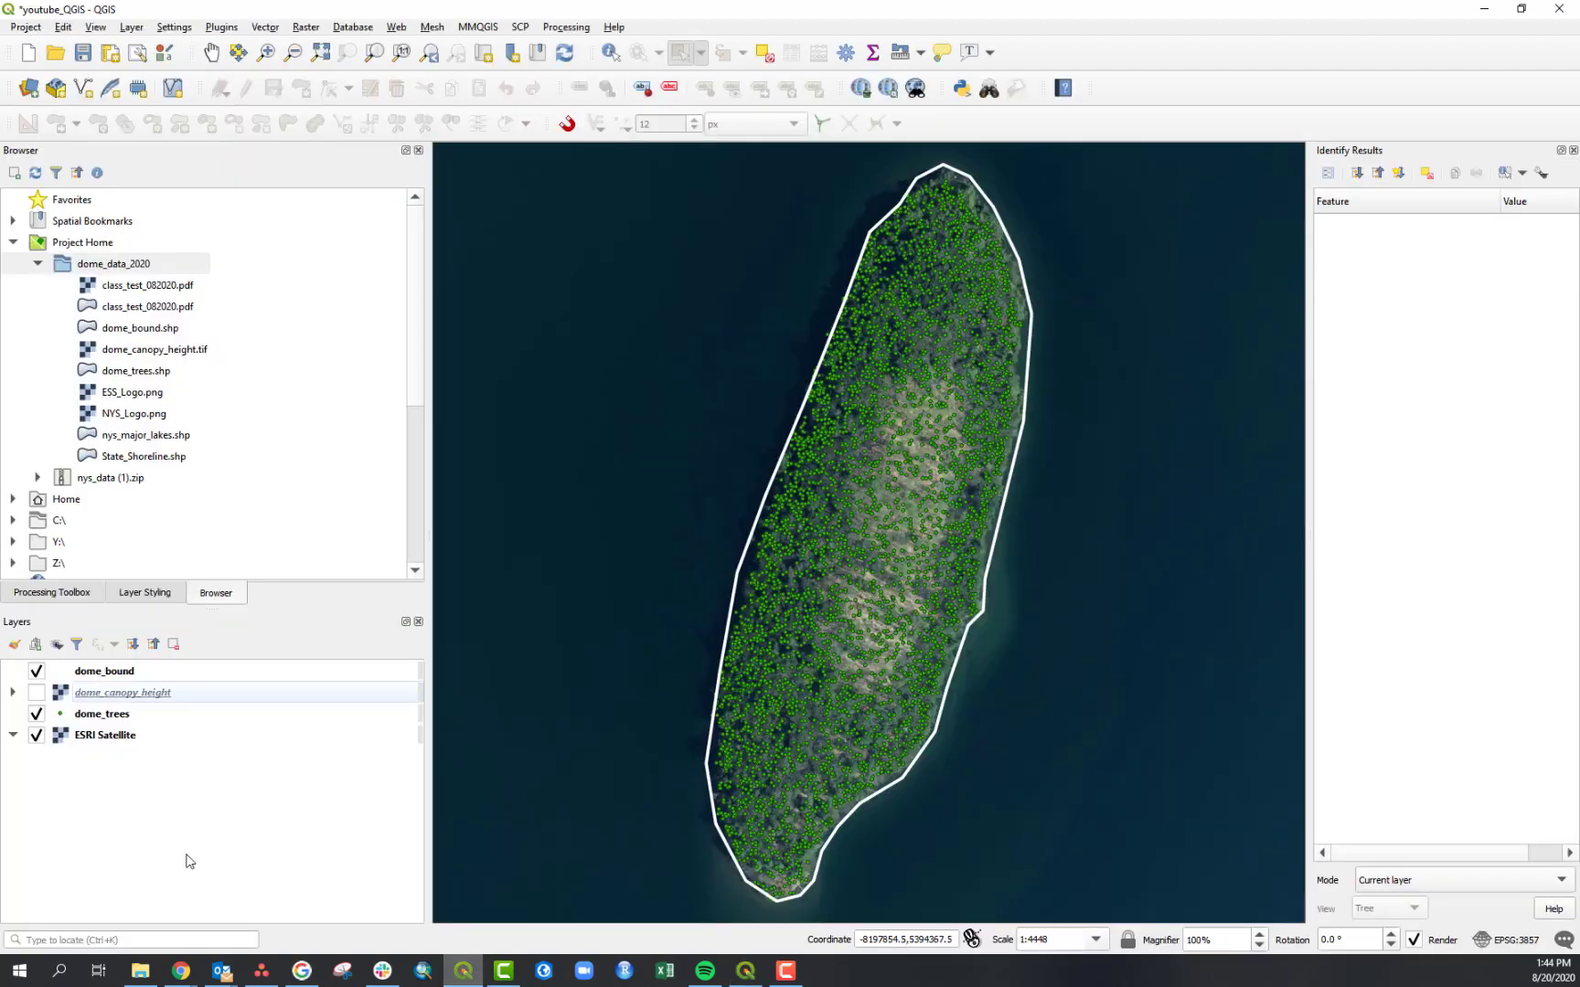
{"action": "left_click", "coordinate": [37, 671]}
{"action": "left_click", "coordinate": [38, 716]}
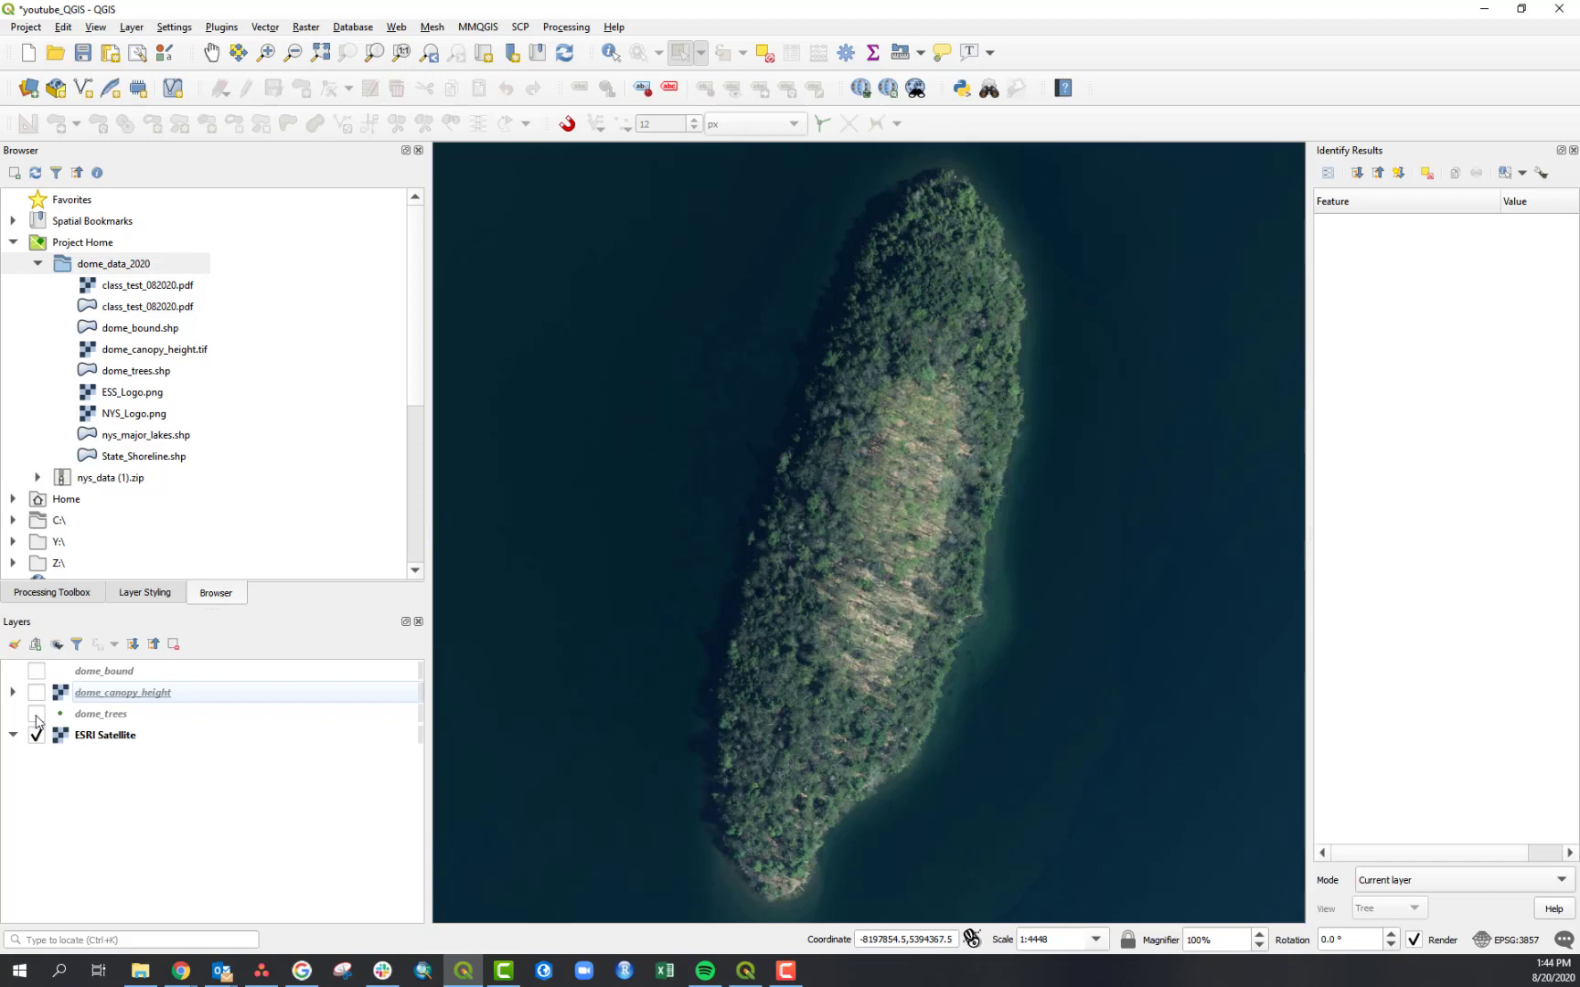
{"action": "left_click", "coordinate": [37, 737]}
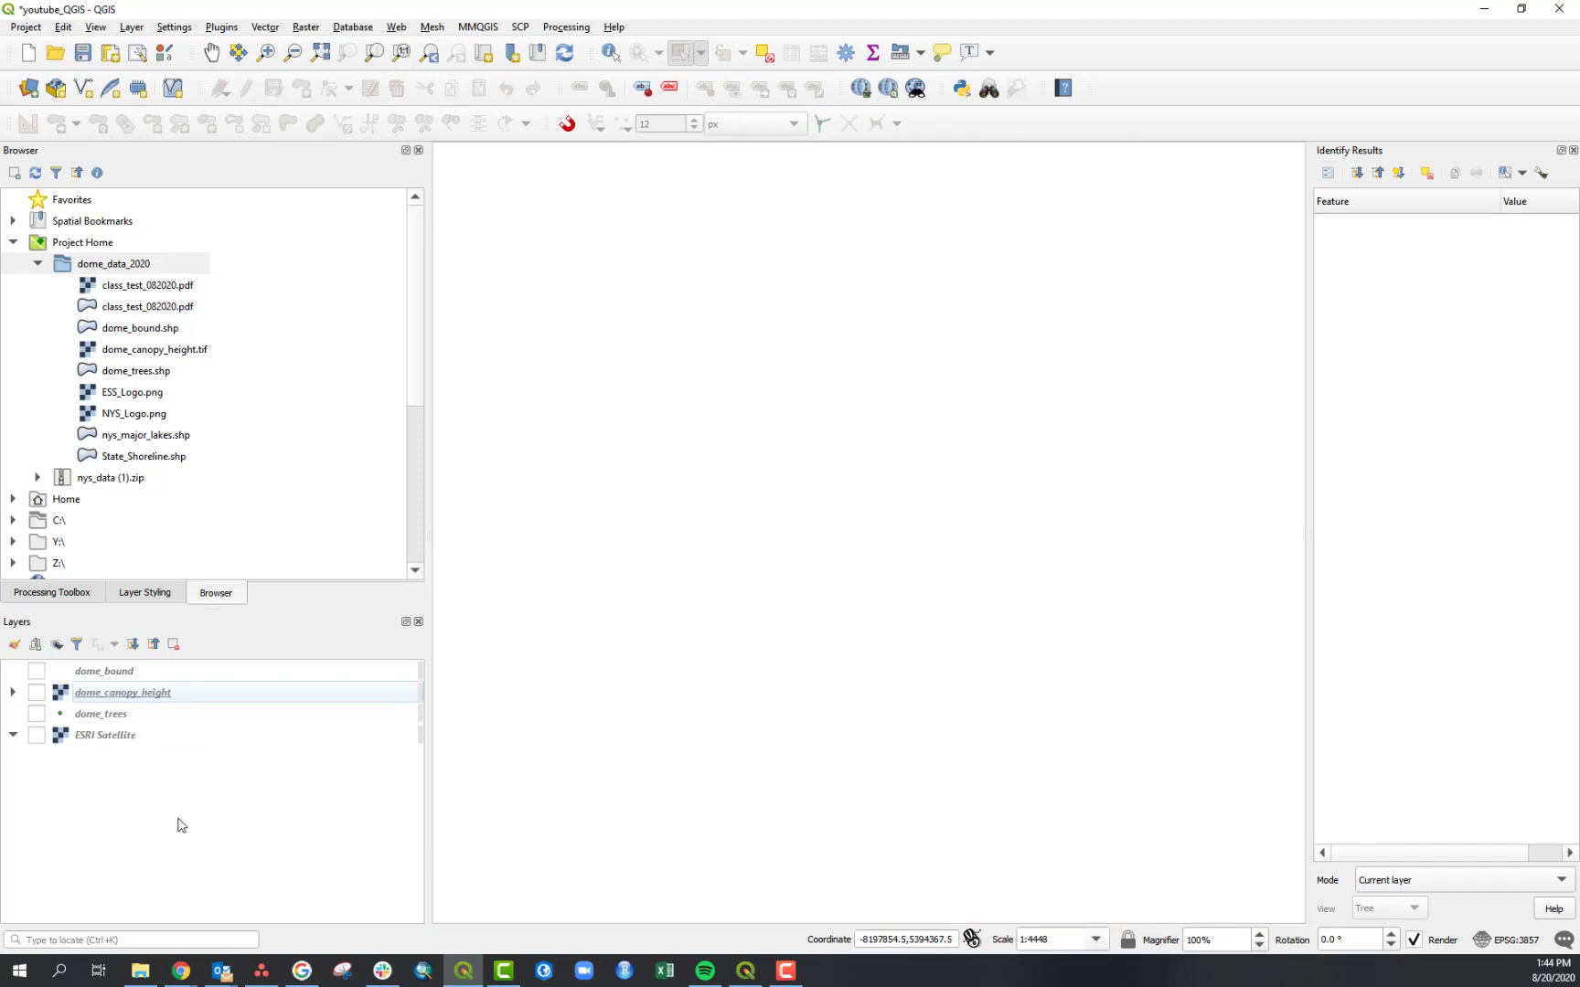
Add nys_major_lakes.shp and State_Shoreline.shp from the dome_data_2020 folder to the project layers, just below dome_bound.
{"action": "left_click", "coordinate": [132, 460]}
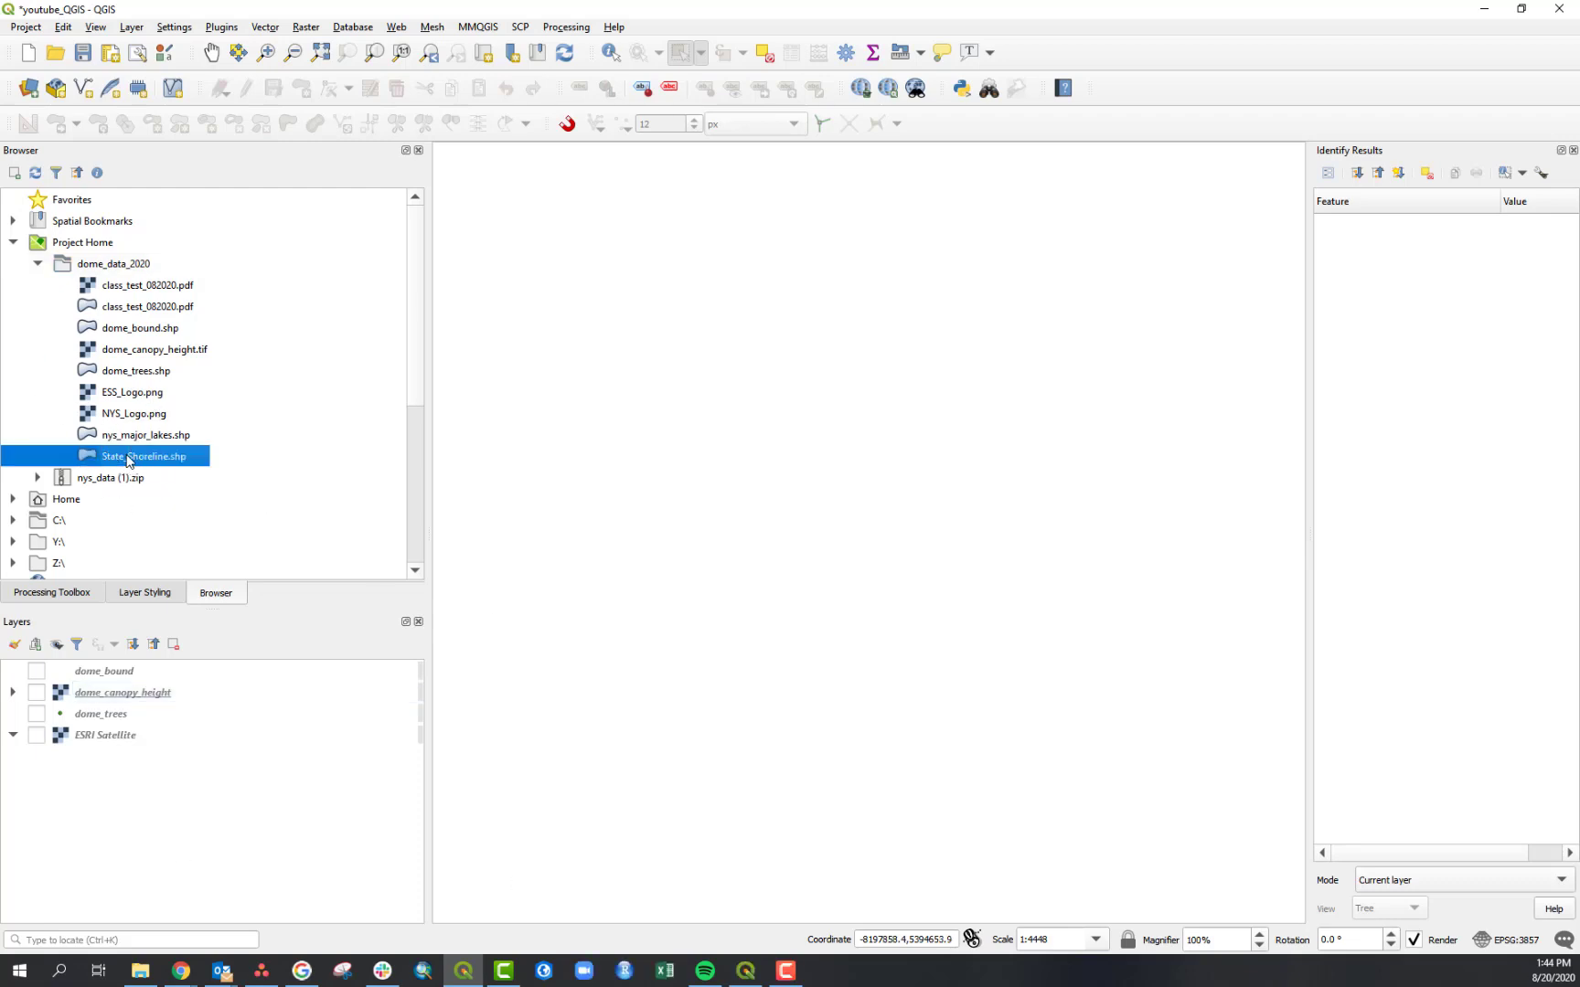
{"action": "left_click", "coordinate": [152, 437], "text": "ctrl"}
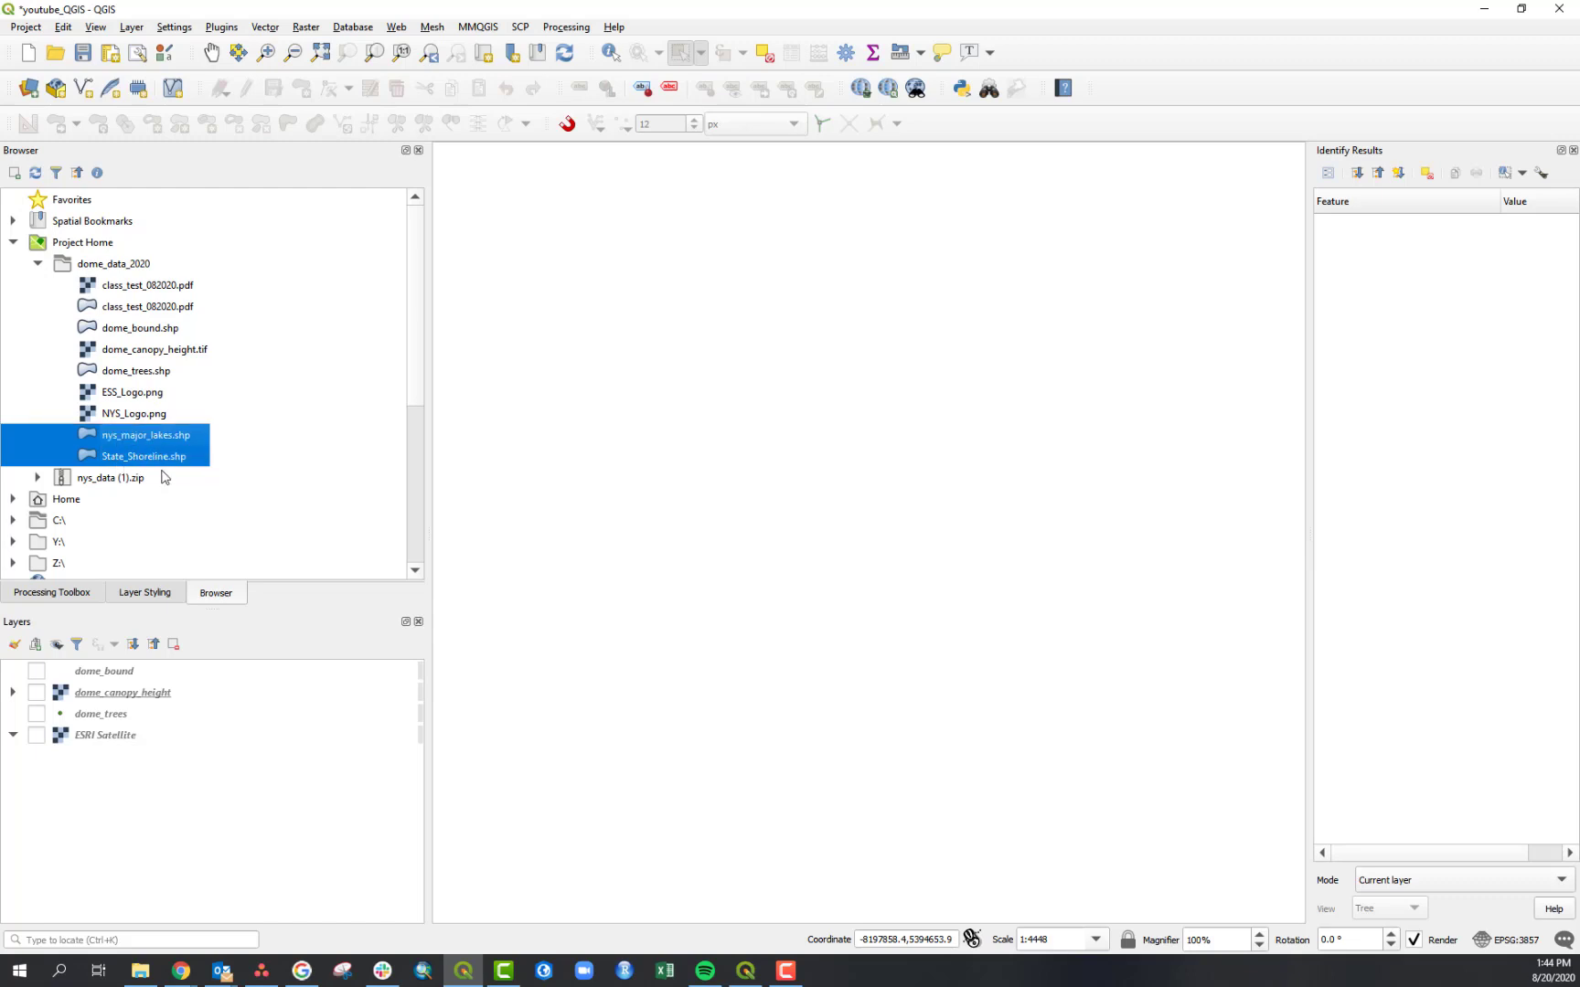
{"action": "left_click_drag", "start_coordinate": [142, 466], "coordinate": [146, 687]}
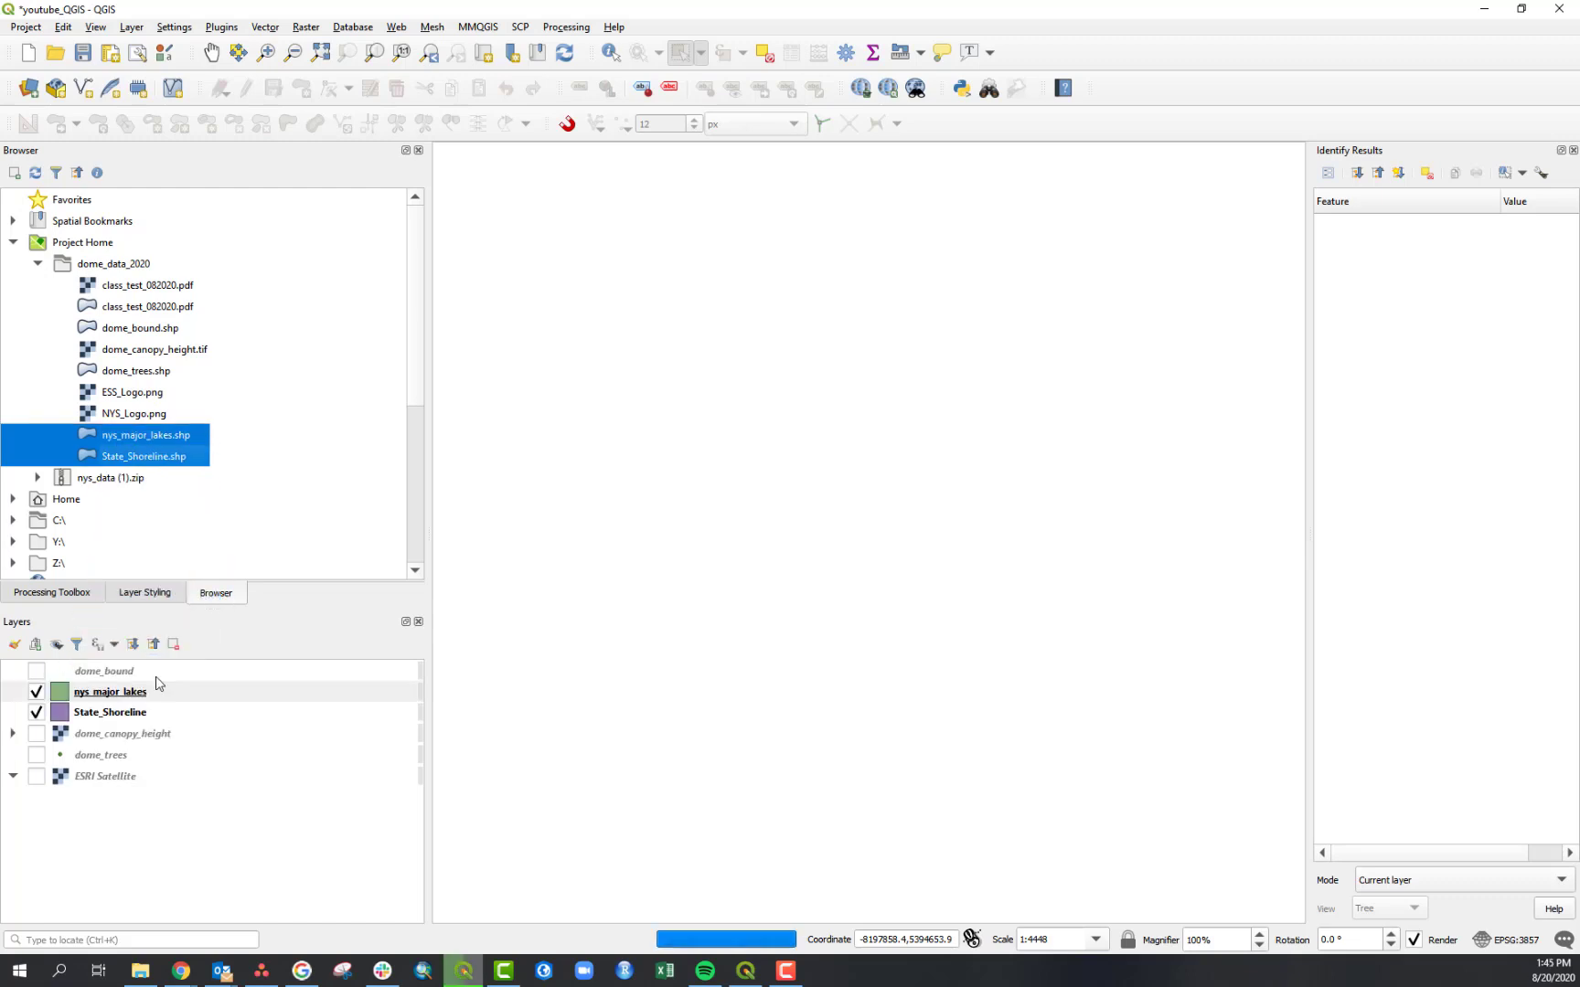
{"action": "left_click", "coordinate": [110, 850]}
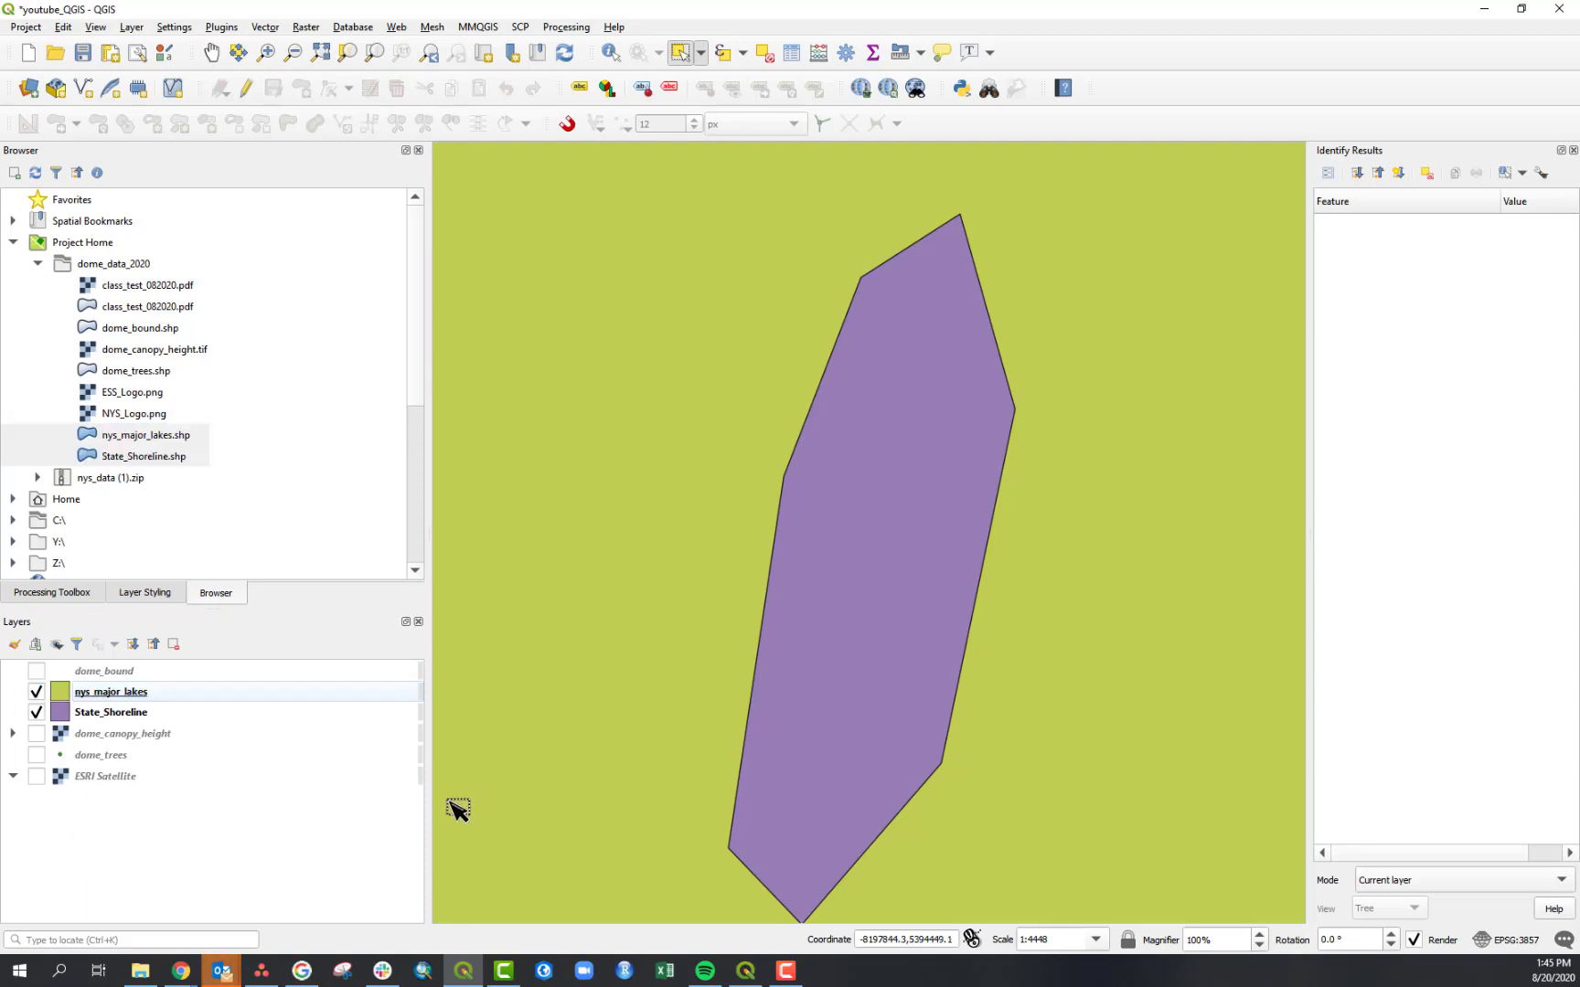
Zoom the map canvas to the full extent of the State_Shoreline layer.
{"action": "left_click", "coordinate": [123, 720]}
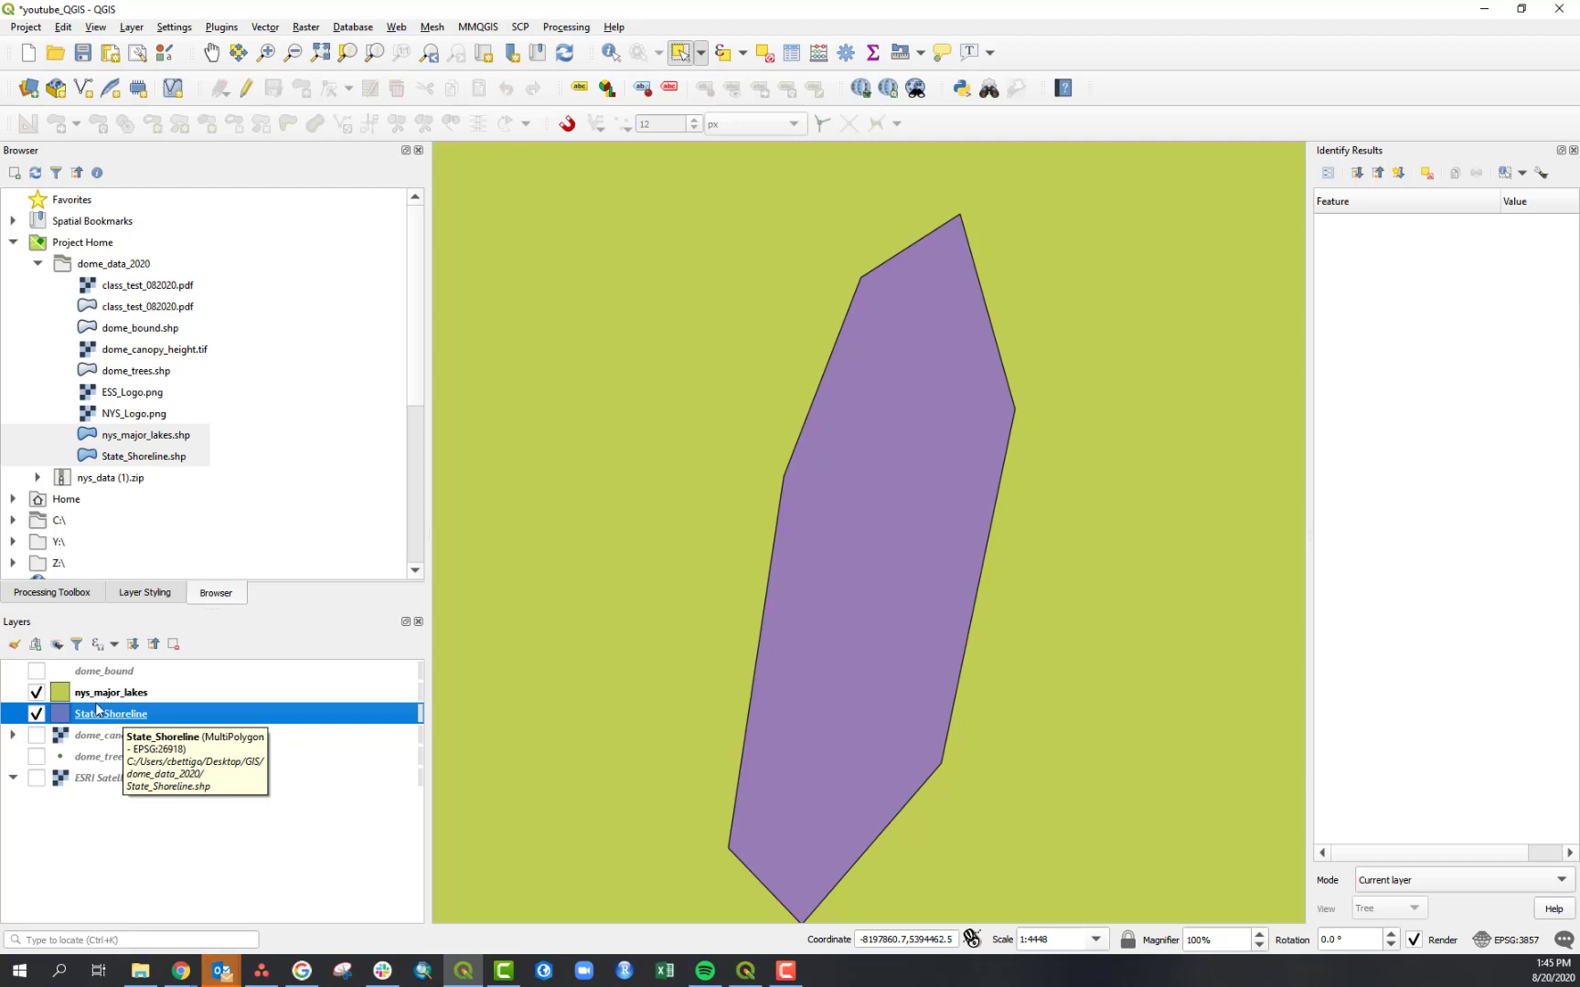
{"action": "left_click", "coordinate": [121, 699]}
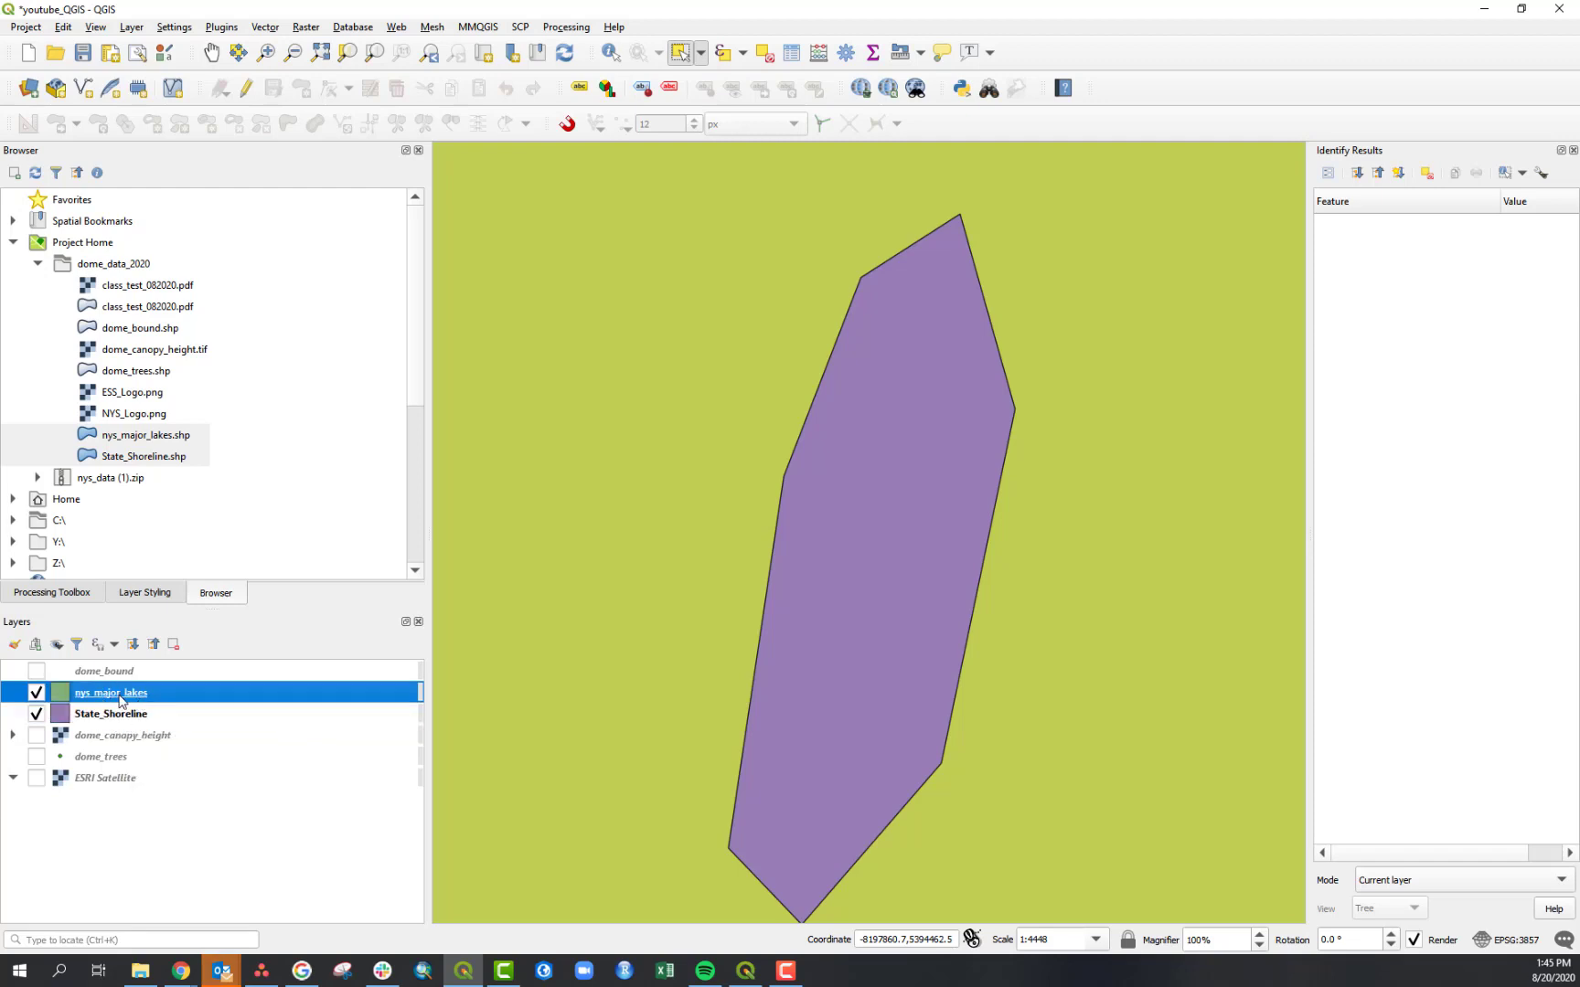
{"action": "left_click", "coordinate": [130, 721]}
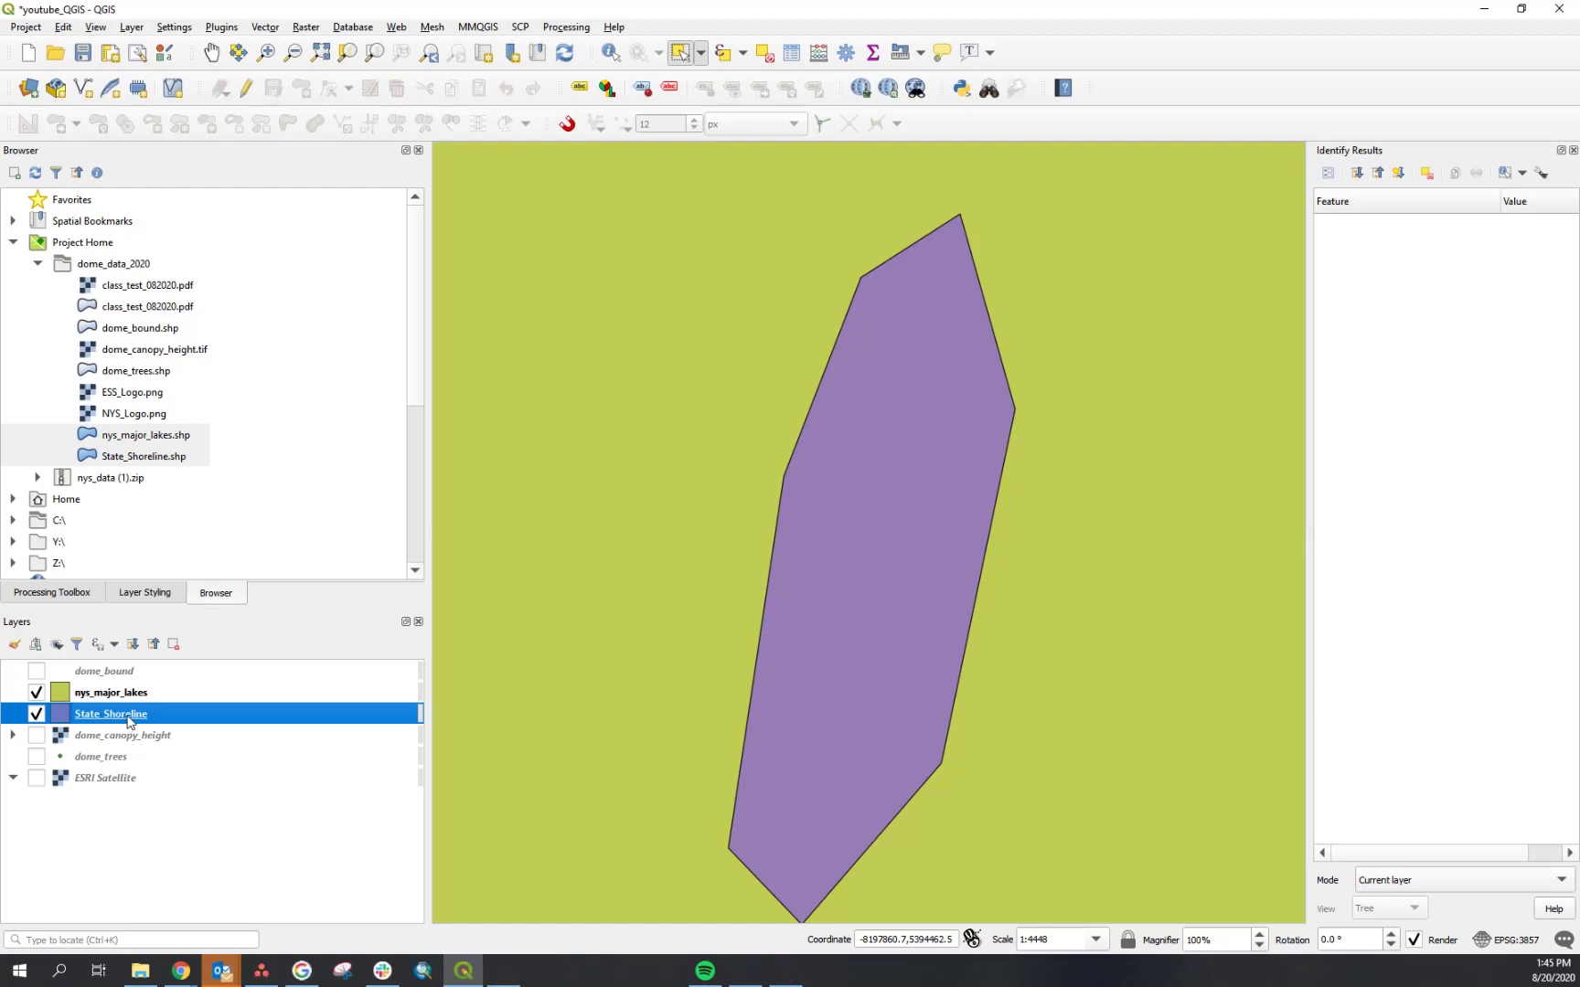
{"action": "right_click", "coordinate": [127, 717]}
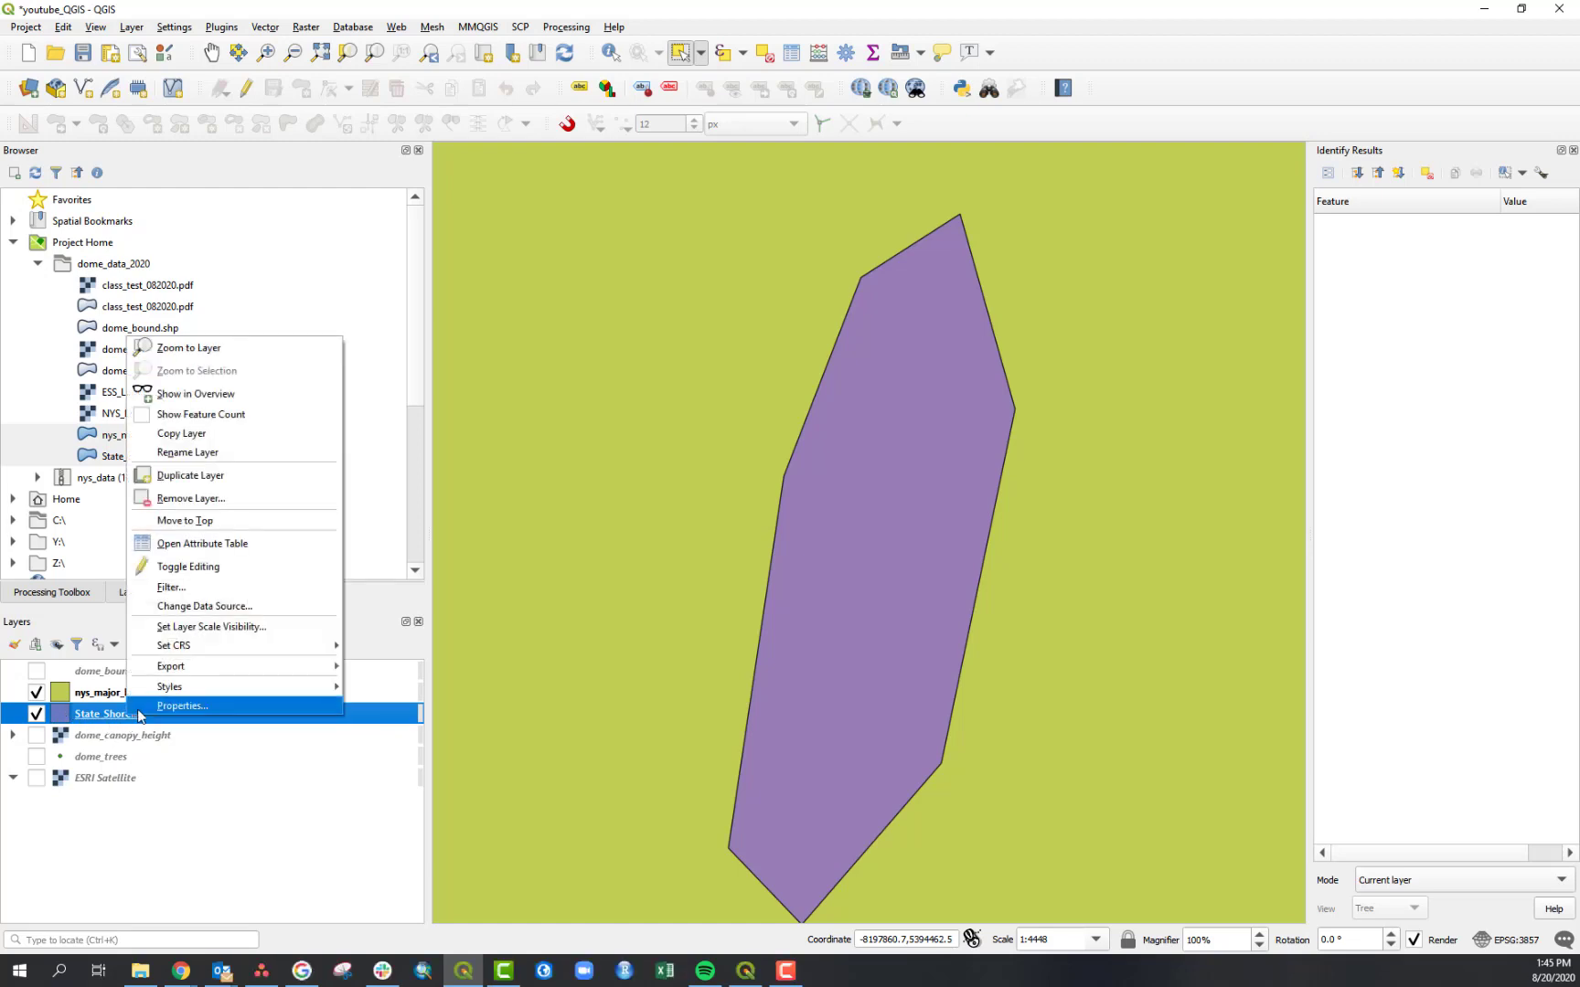
{"action": "left_click", "coordinate": [240, 352]}
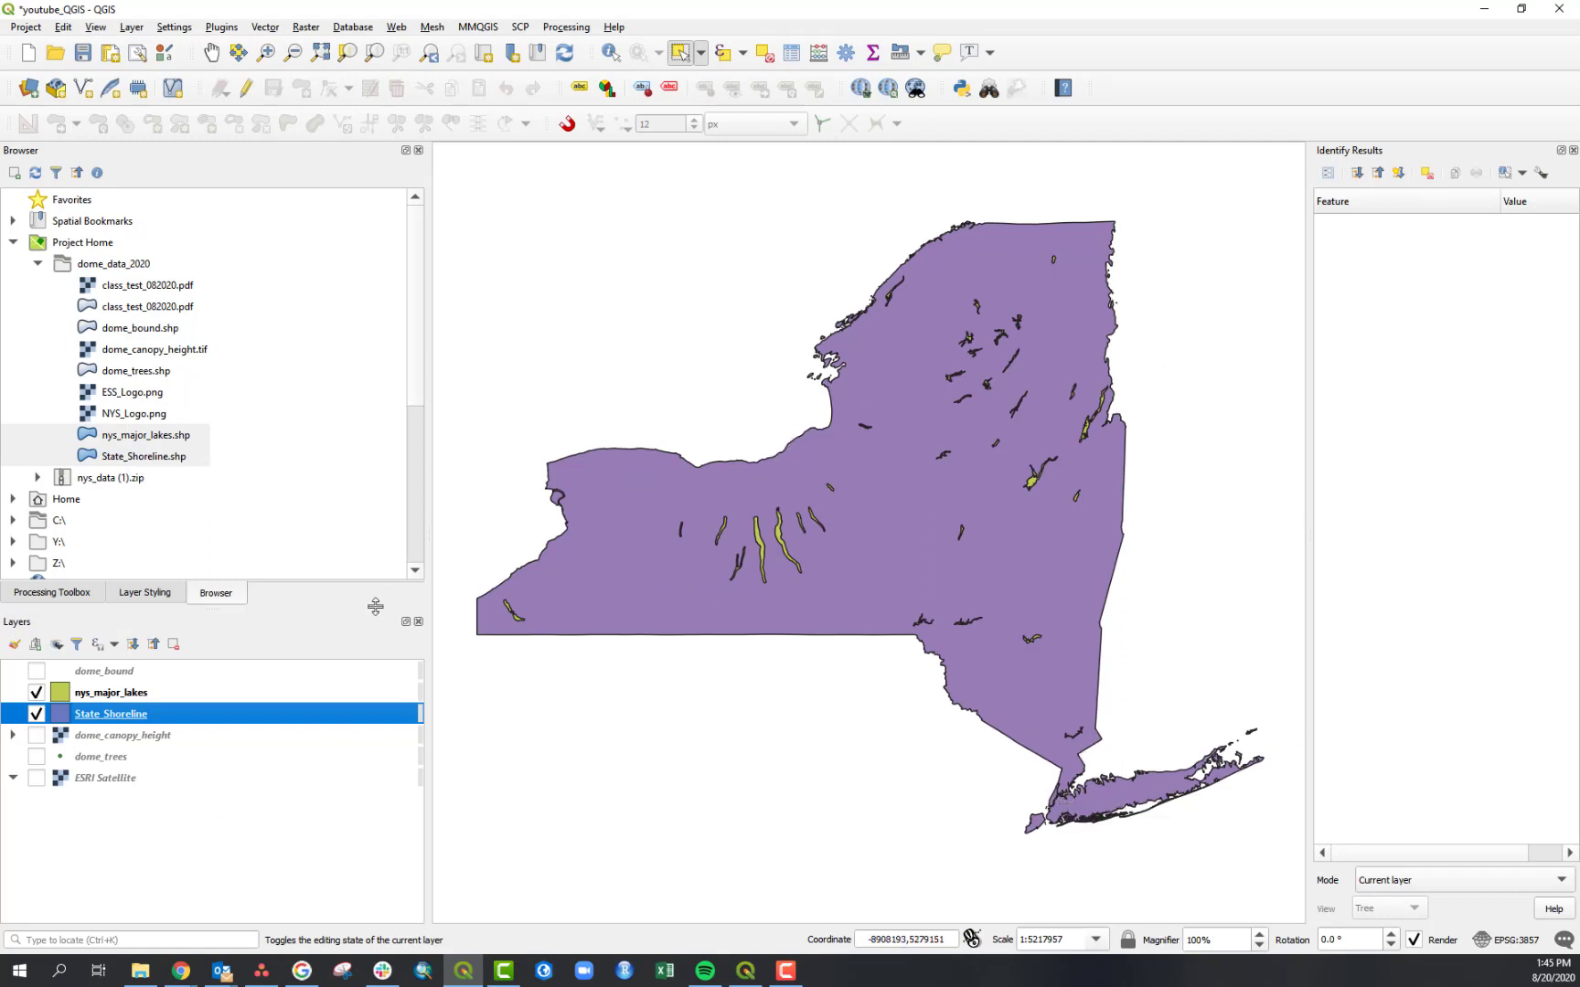
{"action": "left_click", "coordinate": [141, 848]}
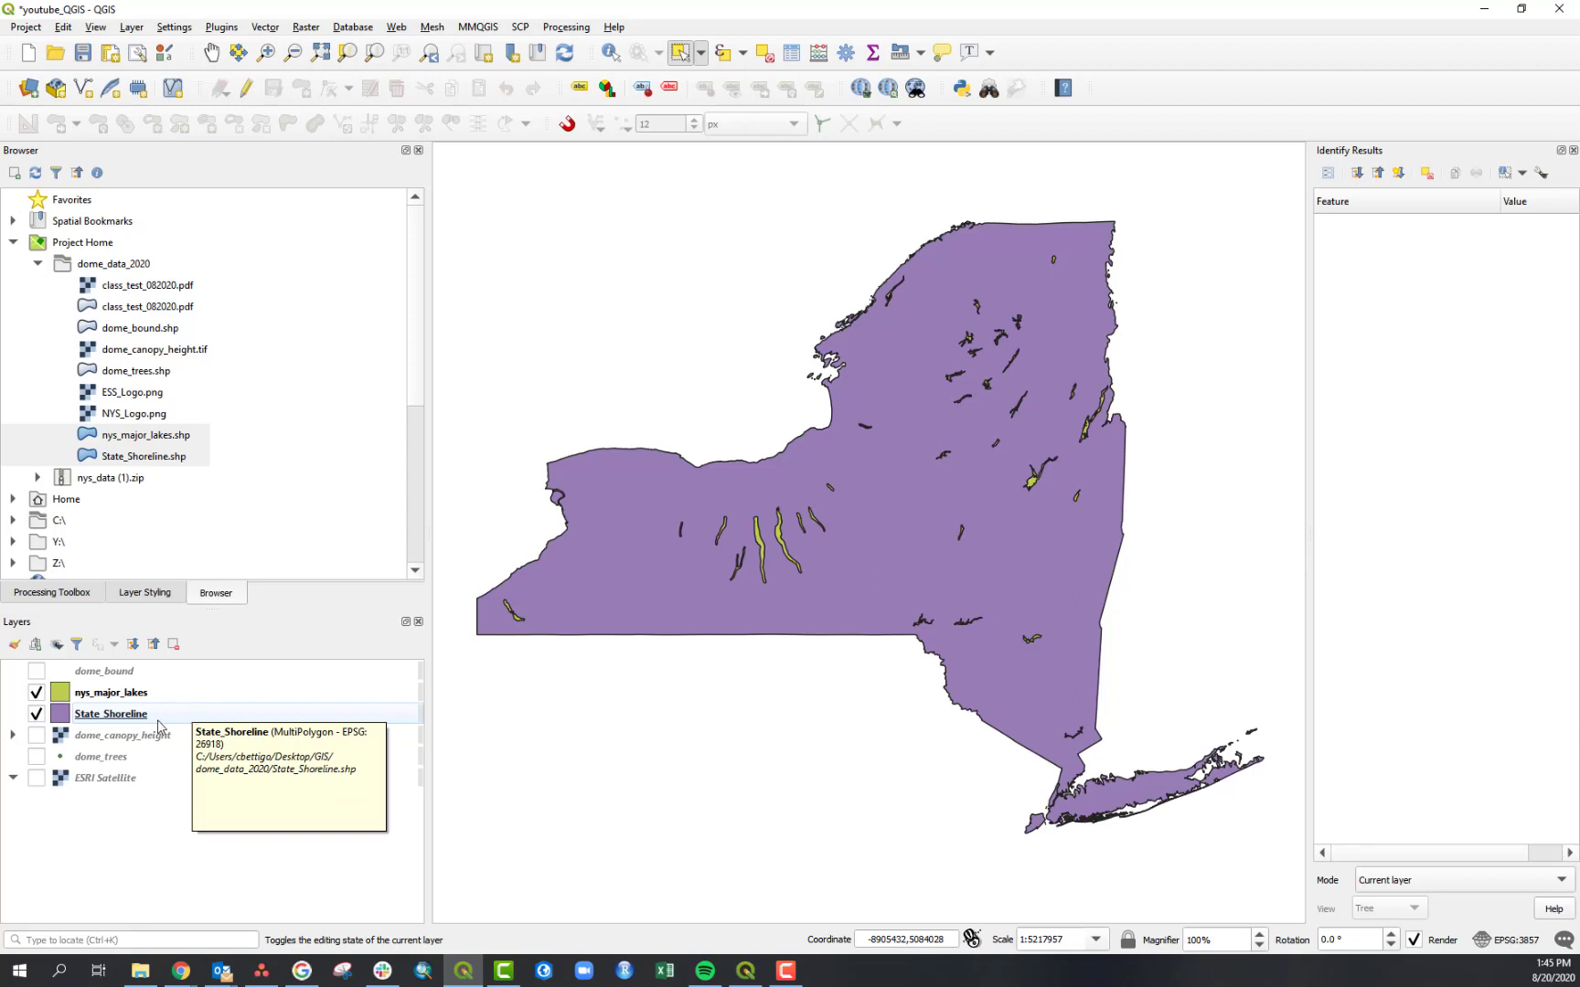
Set the simple fill color of the State_Shoreline layer to white.
{"action": "left_click", "coordinate": [159, 726]}
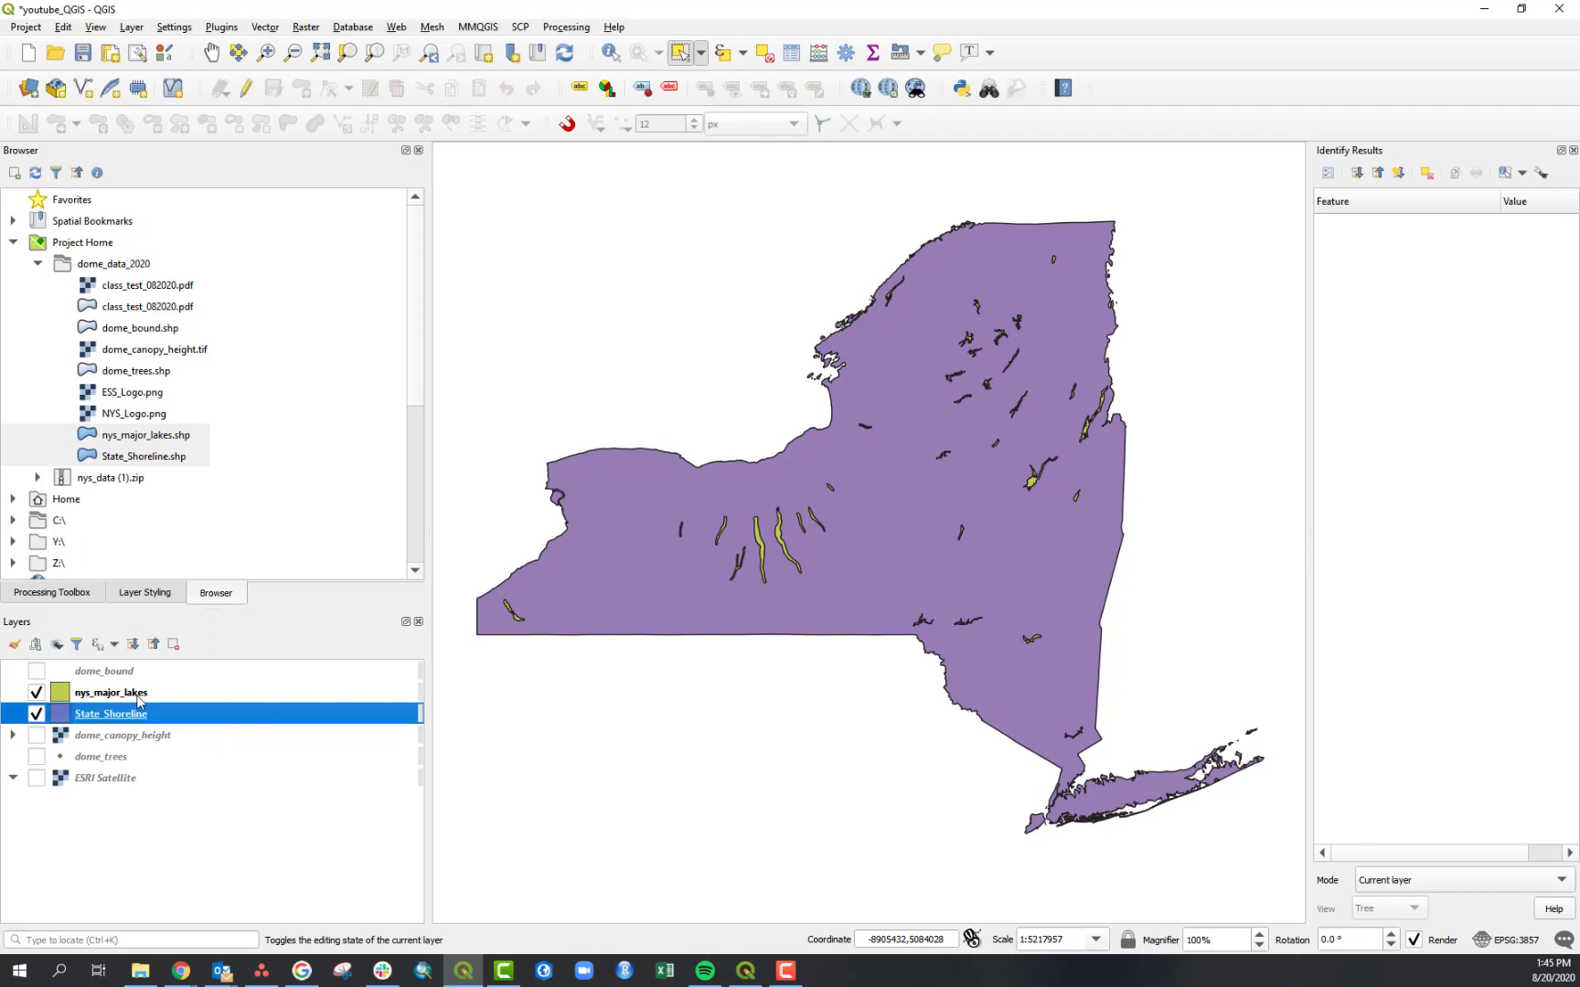
{"action": "left_click", "coordinate": [153, 594]}
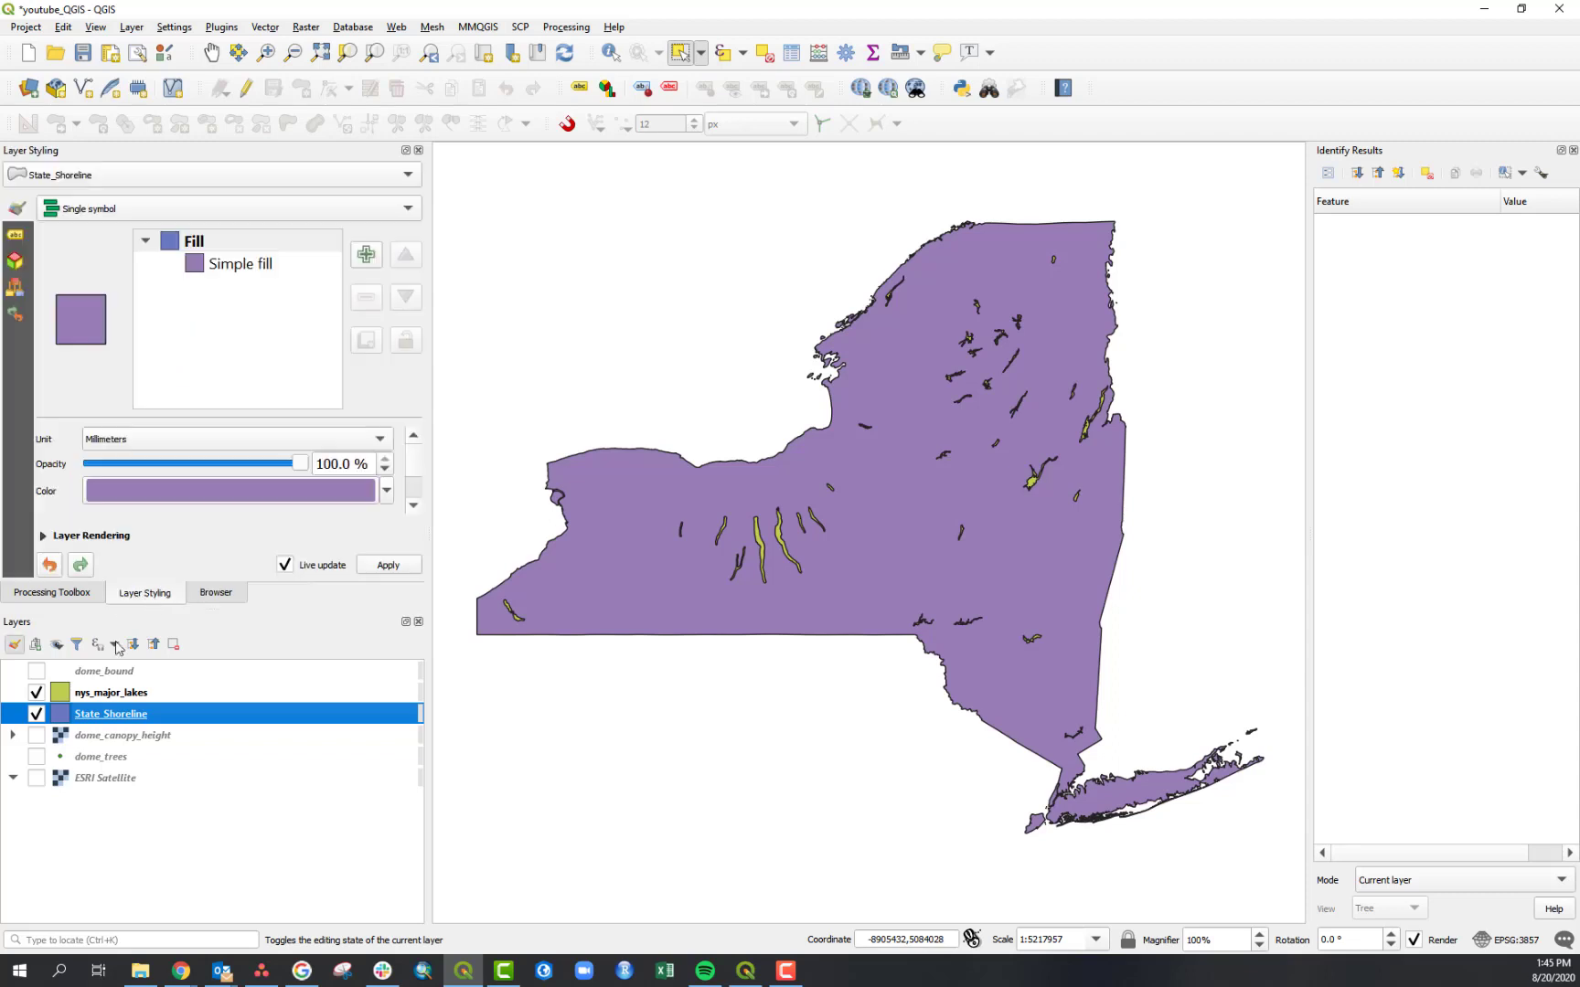
{"action": "left_click", "coordinate": [250, 268]}
{"action": "left_click", "coordinate": [414, 488]}
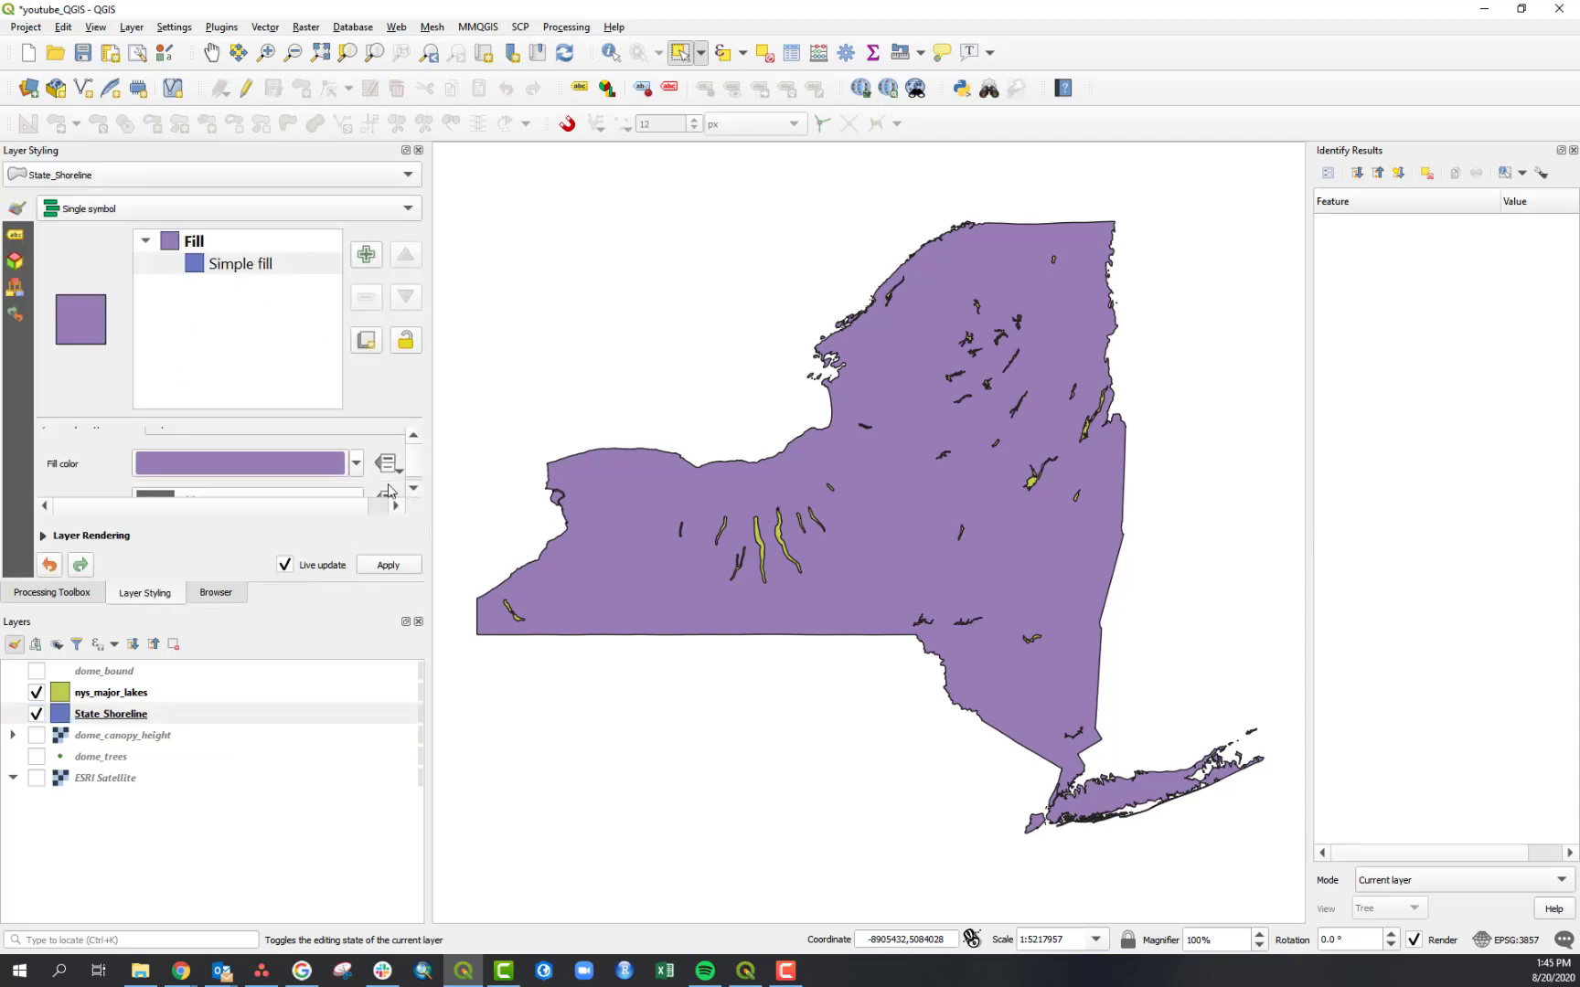
{"action": "left_click", "coordinate": [355, 468]}
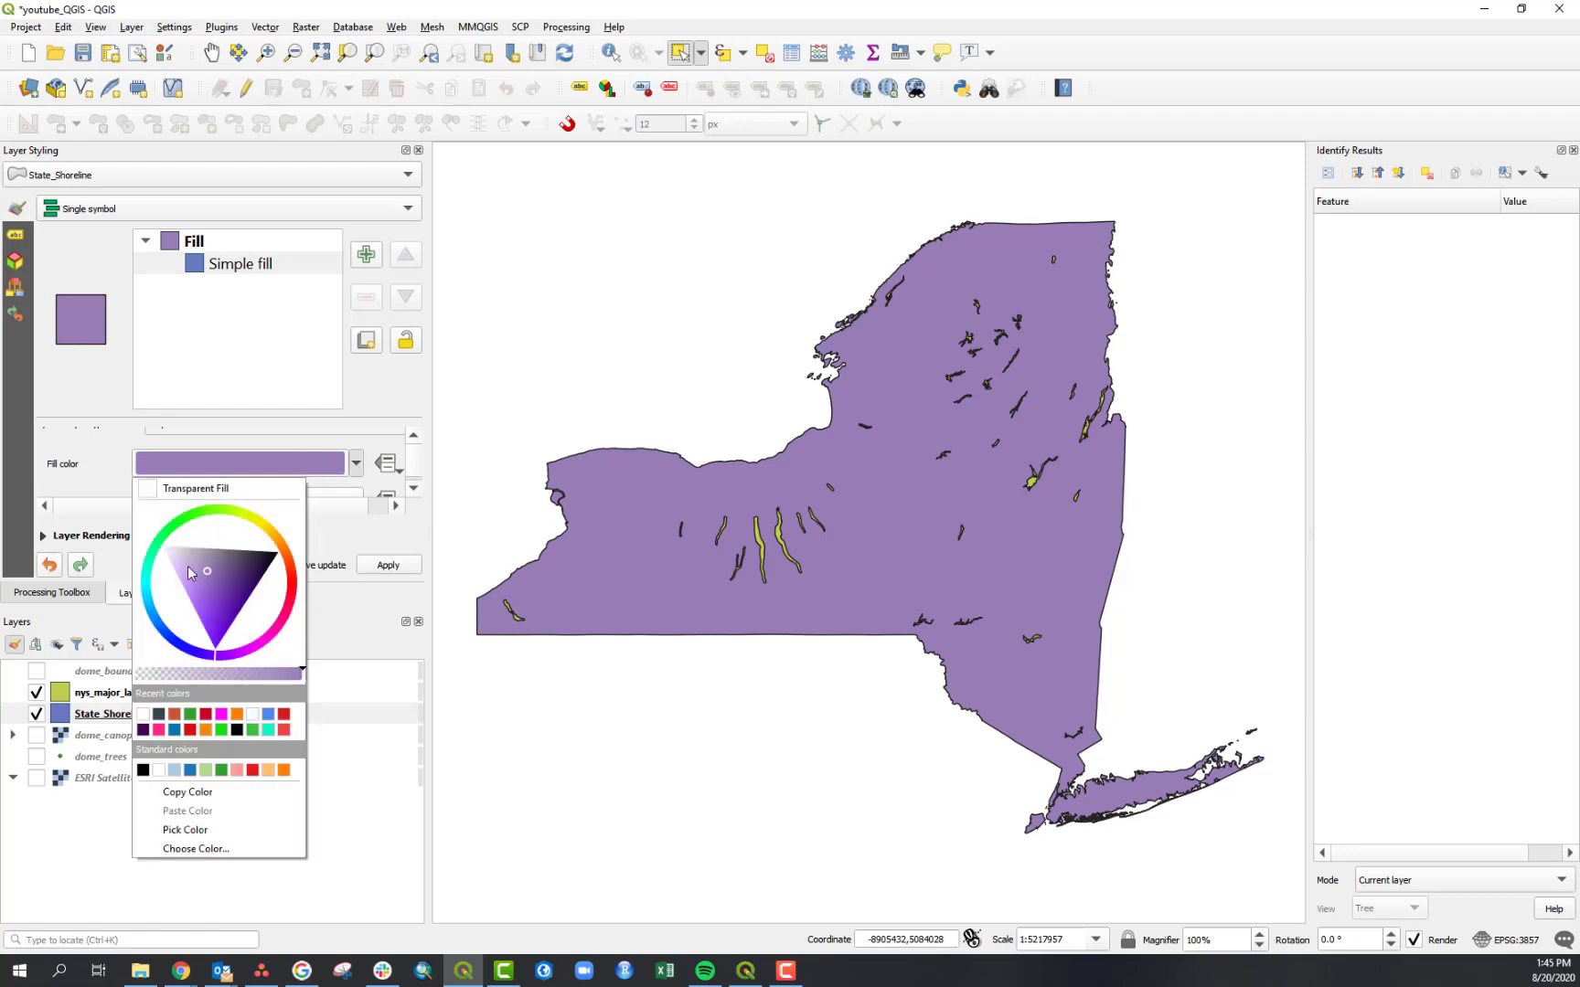
{"action": "left_click_drag", "start_coordinate": [209, 579], "coordinate": [153, 547]}
{"action": "left_click", "coordinate": [82, 379]}
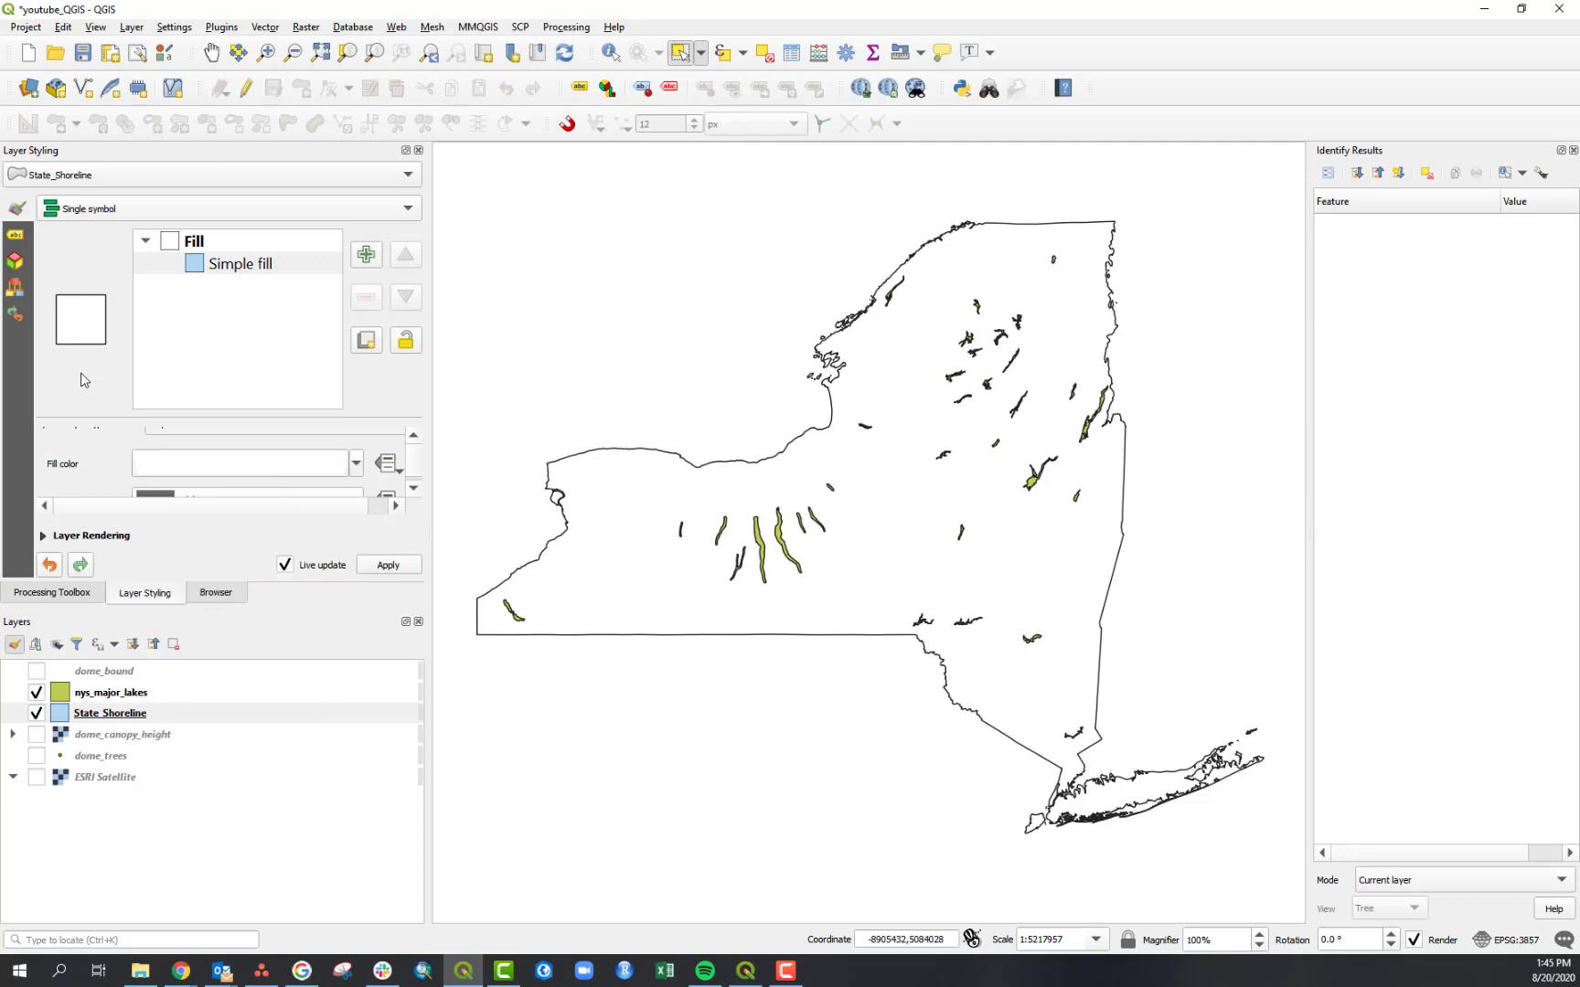
Enlarge the layer styling area so the fill and stroke settings fit together.
{"action": "scroll", "coordinate": [413, 467], "scroll_direction": "down", "scroll_amount": 3}
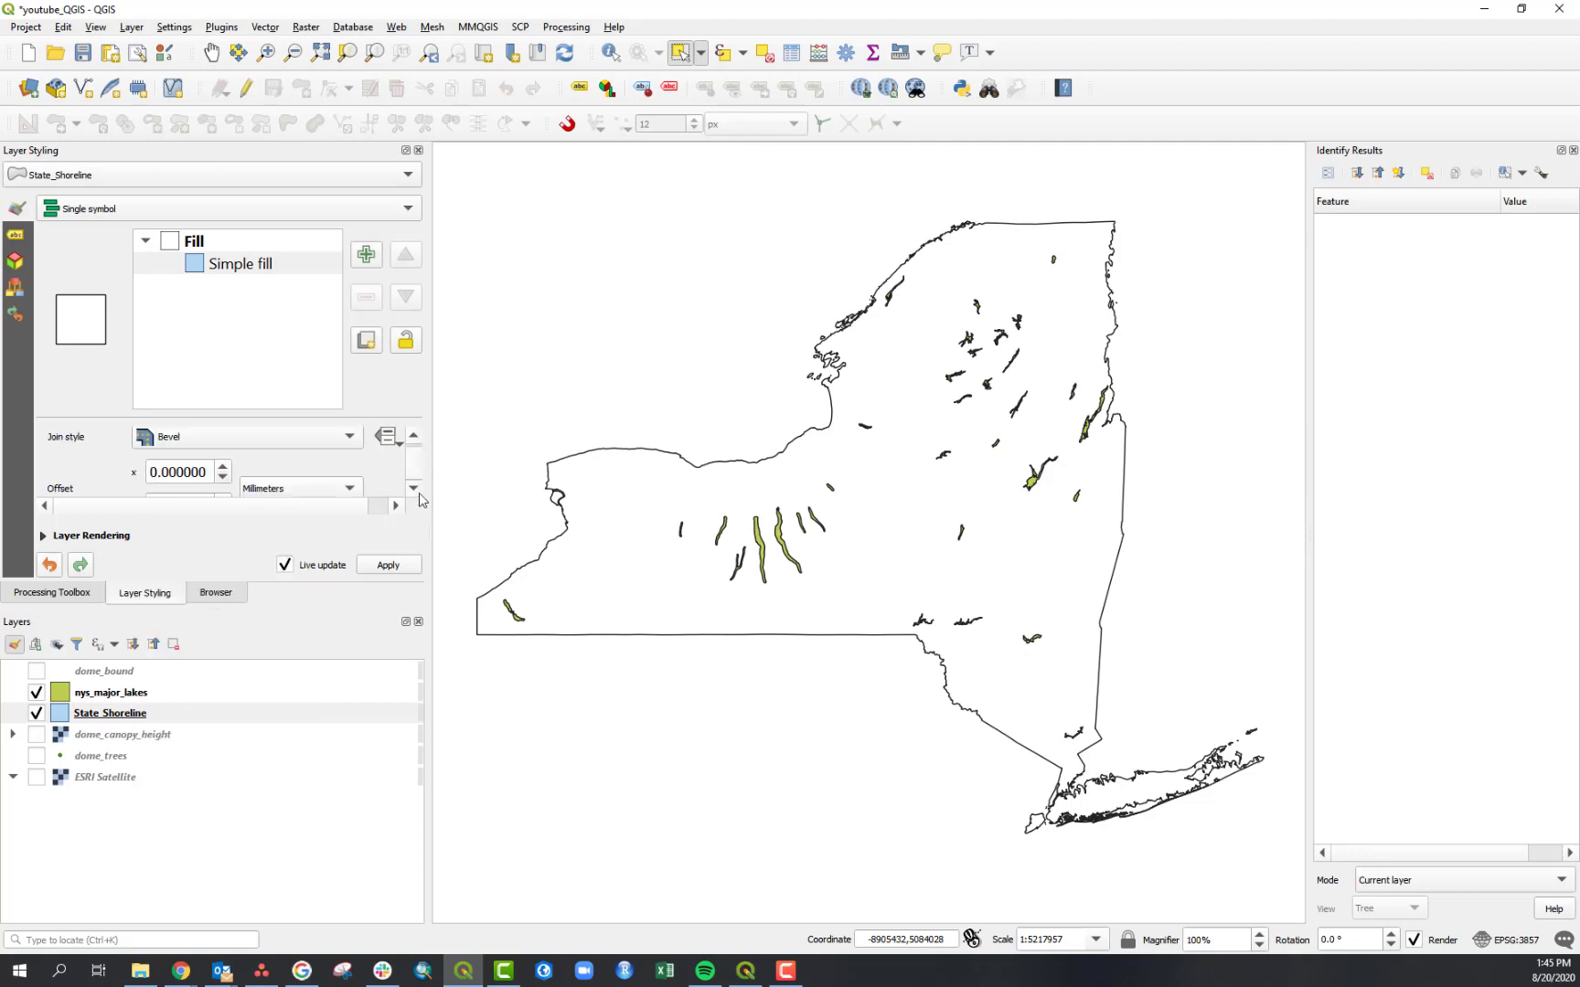
{"action": "left_click_drag", "start_coordinate": [211, 609], "coordinate": [199, 762]}
{"action": "scroll", "coordinate": [411, 498], "scroll_direction": "up", "scroll_amount": 5}
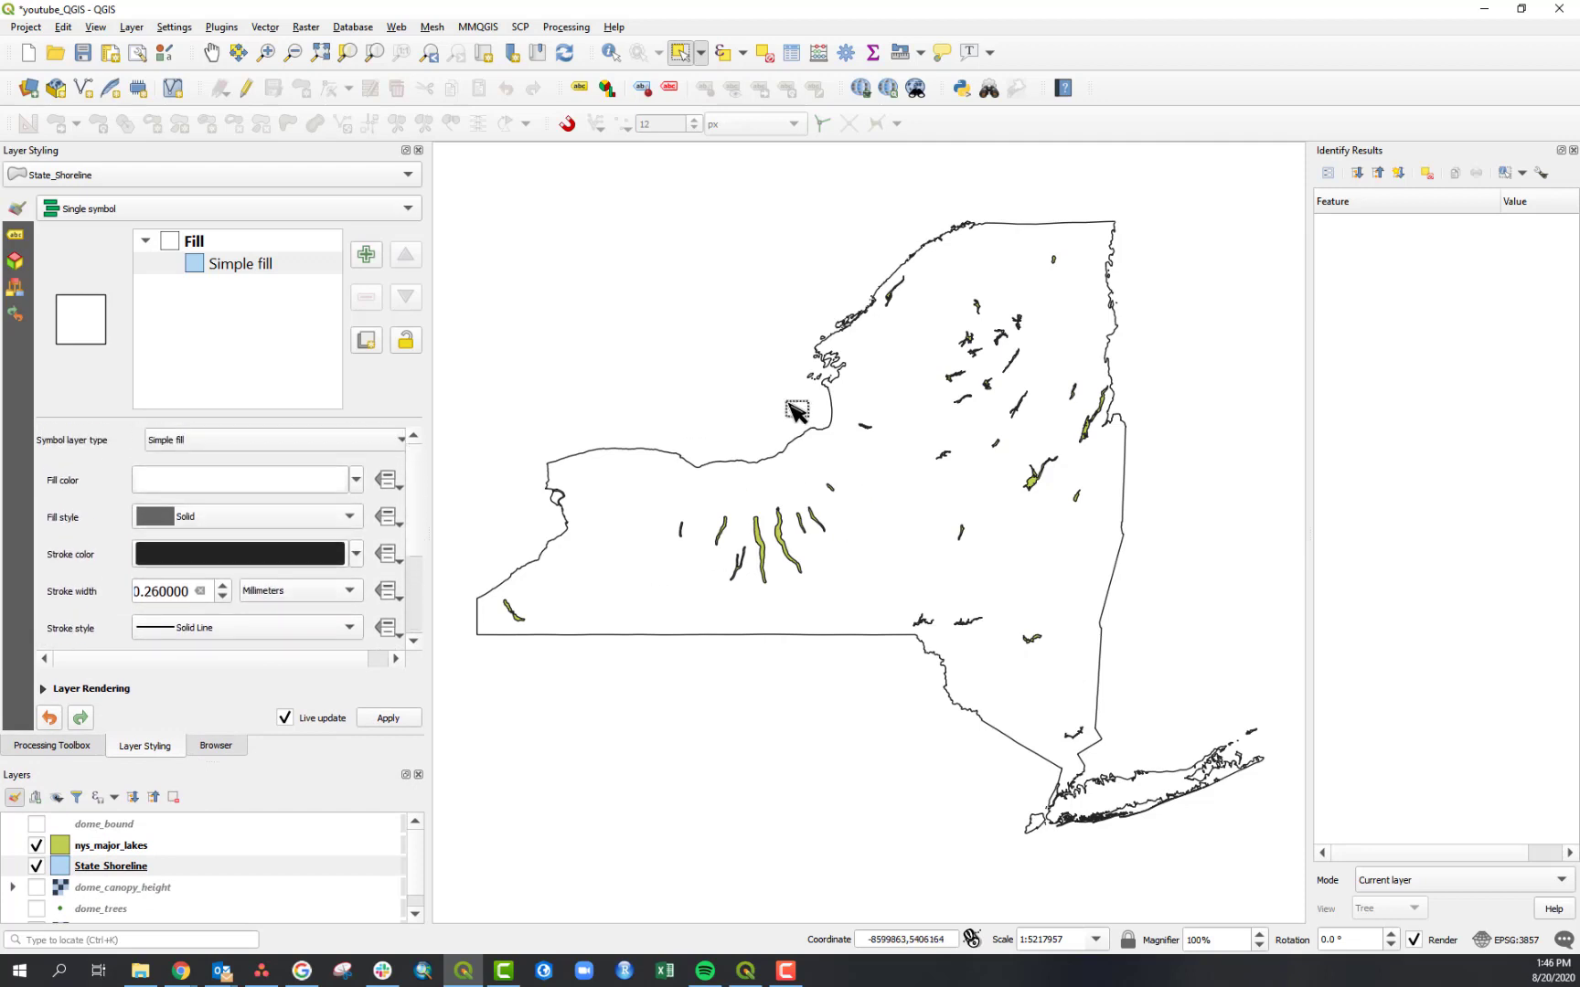
Set the simple fill color of the nys_major_lakes layer to a light blue.
{"action": "left_click", "coordinate": [133, 848]}
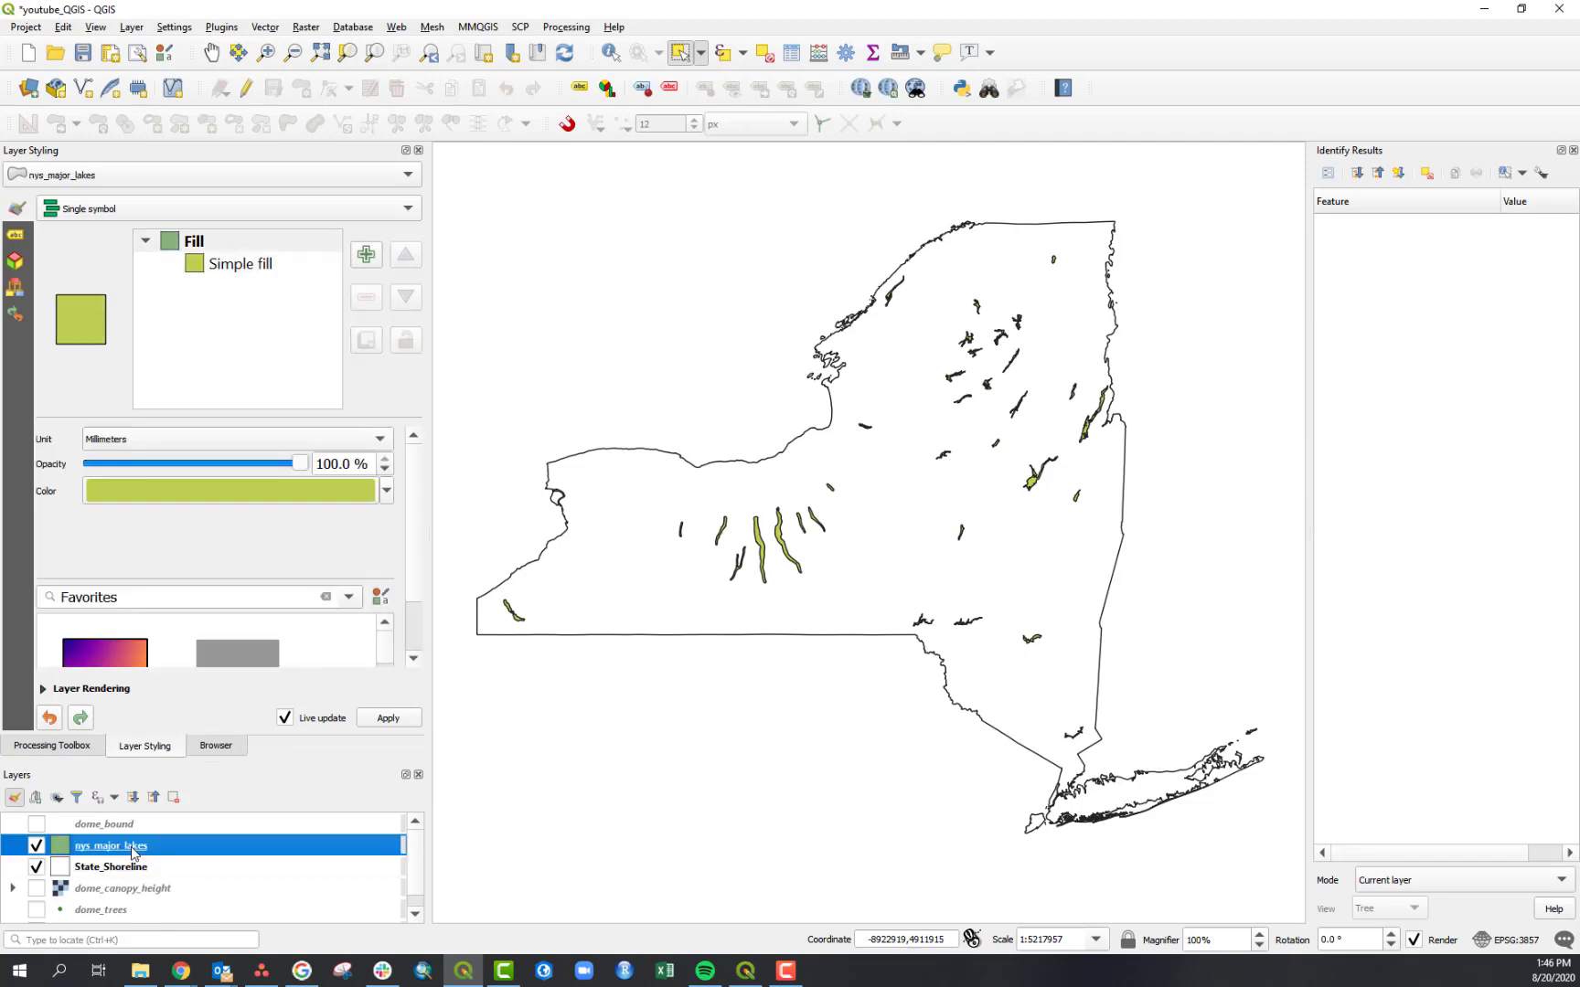
{"action": "left_click", "coordinate": [235, 266]}
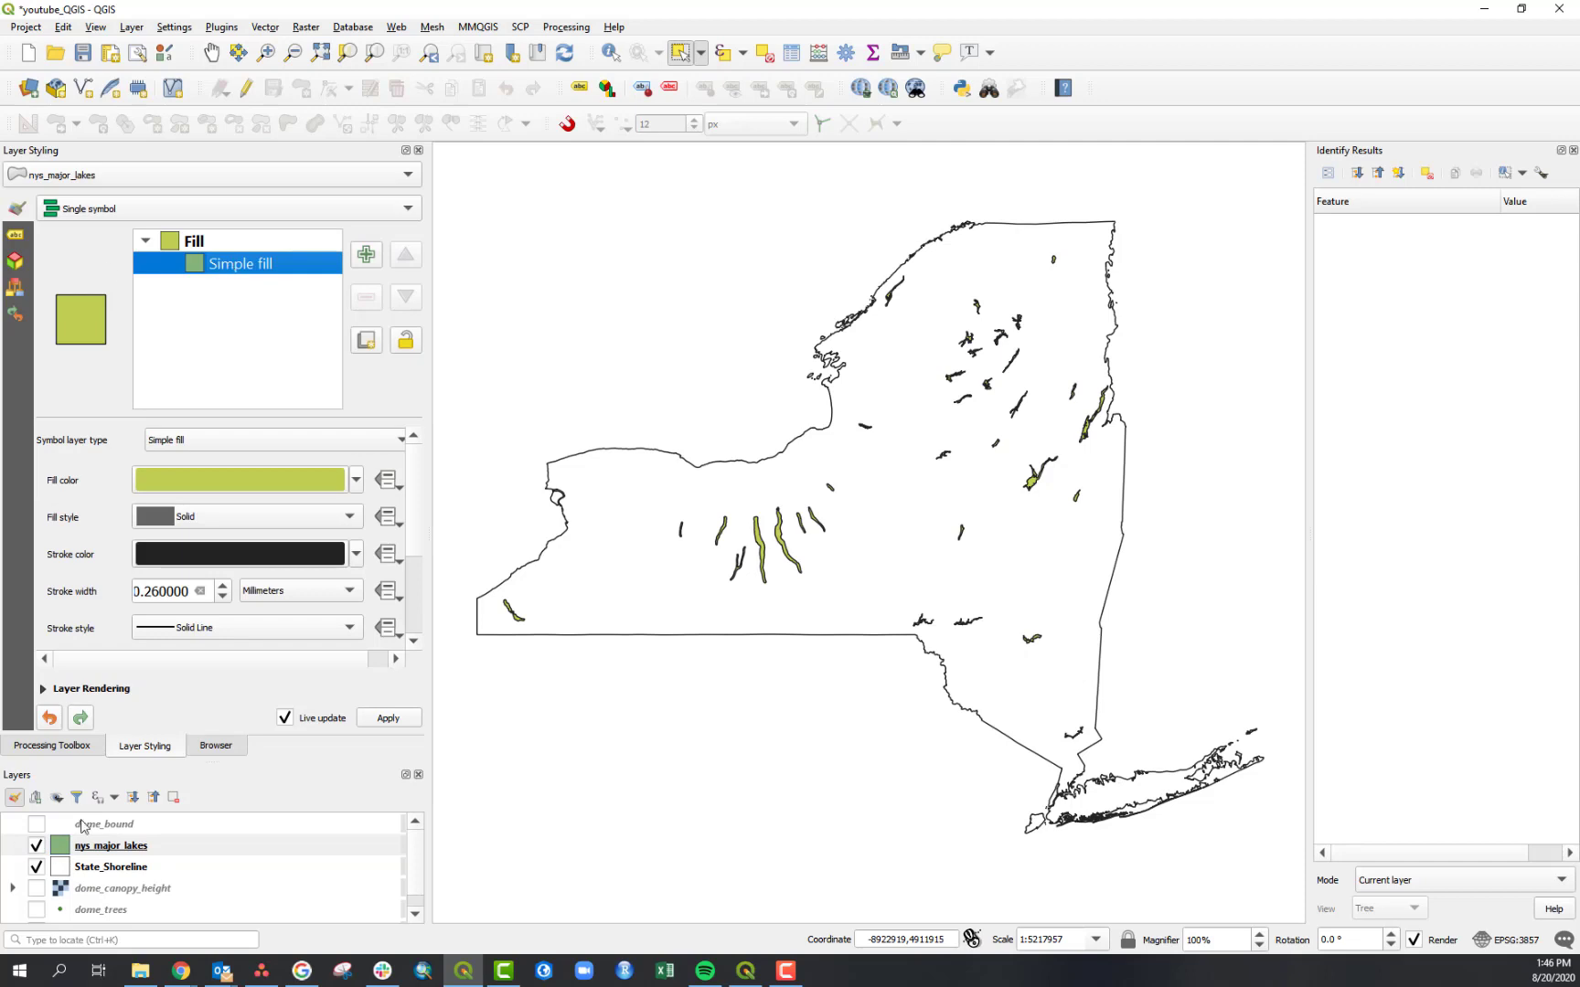
{"action": "left_click", "coordinate": [355, 481]}
{"action": "left_click", "coordinate": [147, 611]}
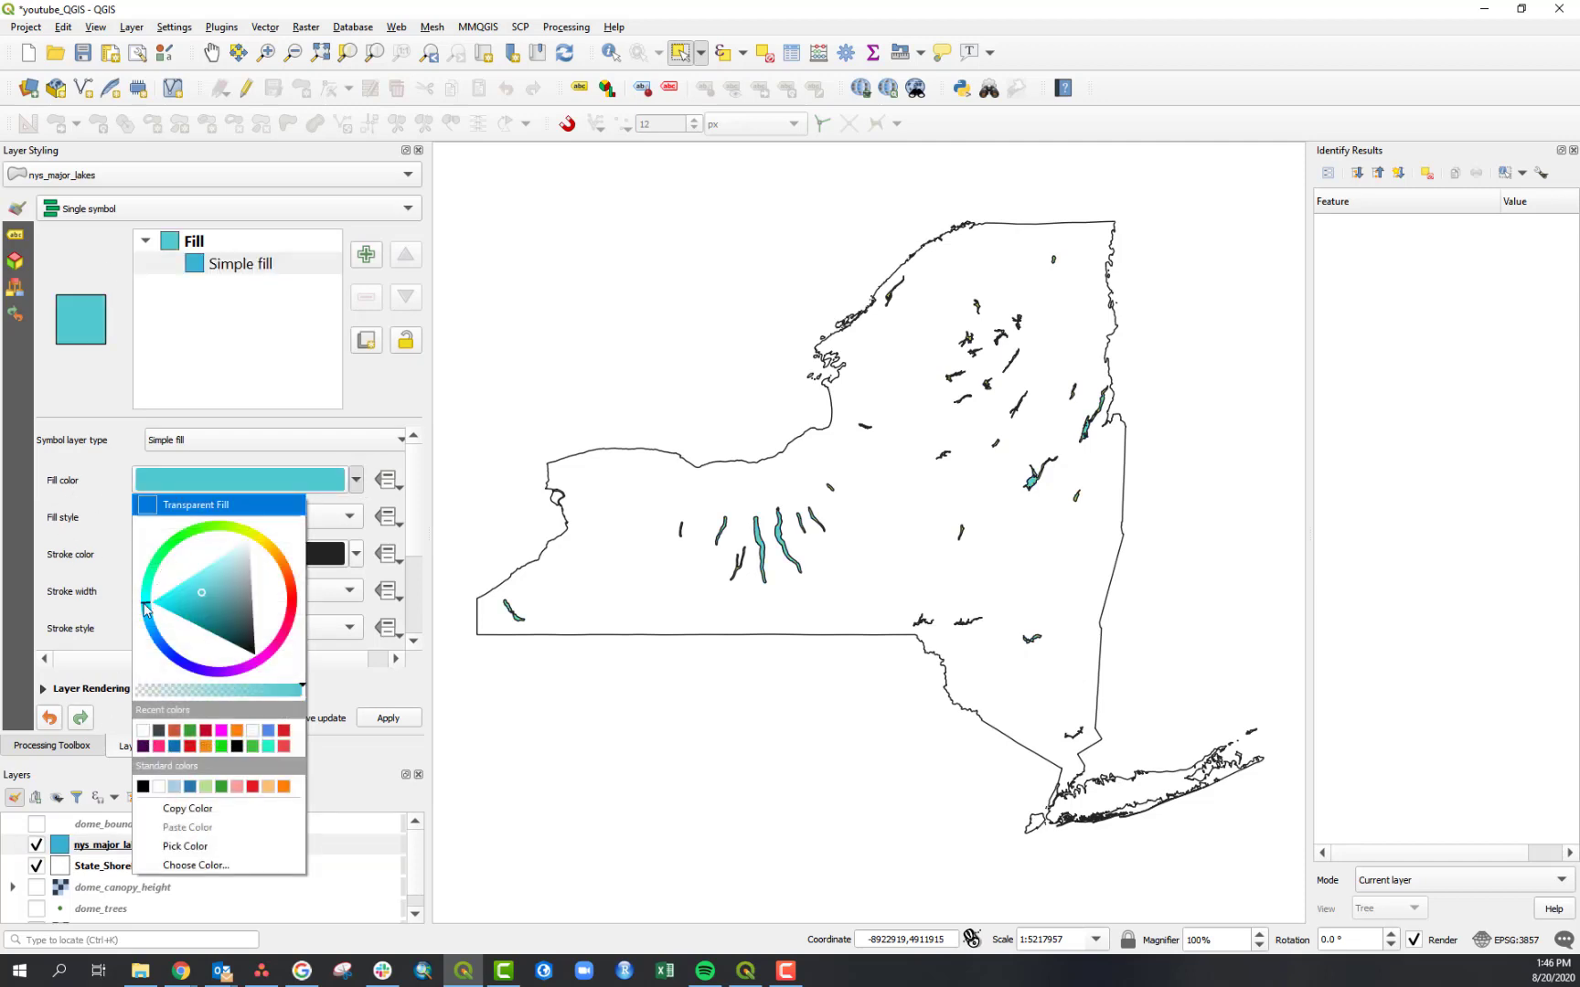
{"action": "left_click_drag", "start_coordinate": [207, 588], "coordinate": [221, 581]}
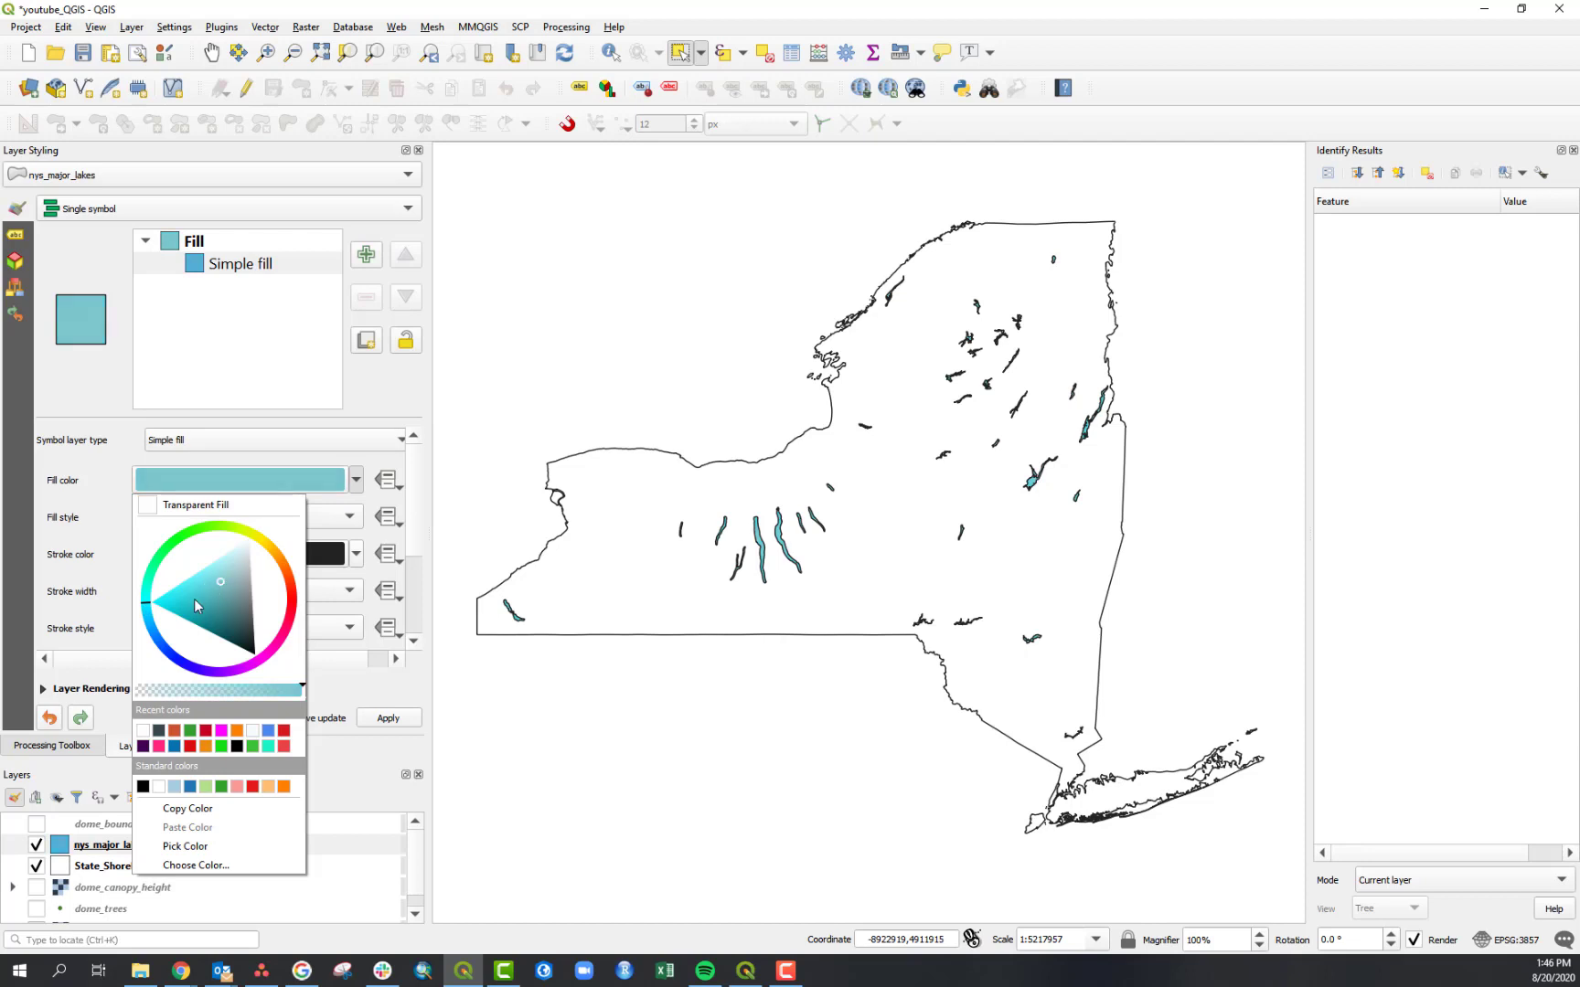
{"action": "left_click", "coordinate": [223, 577]}
{"action": "left_click", "coordinate": [59, 483]}
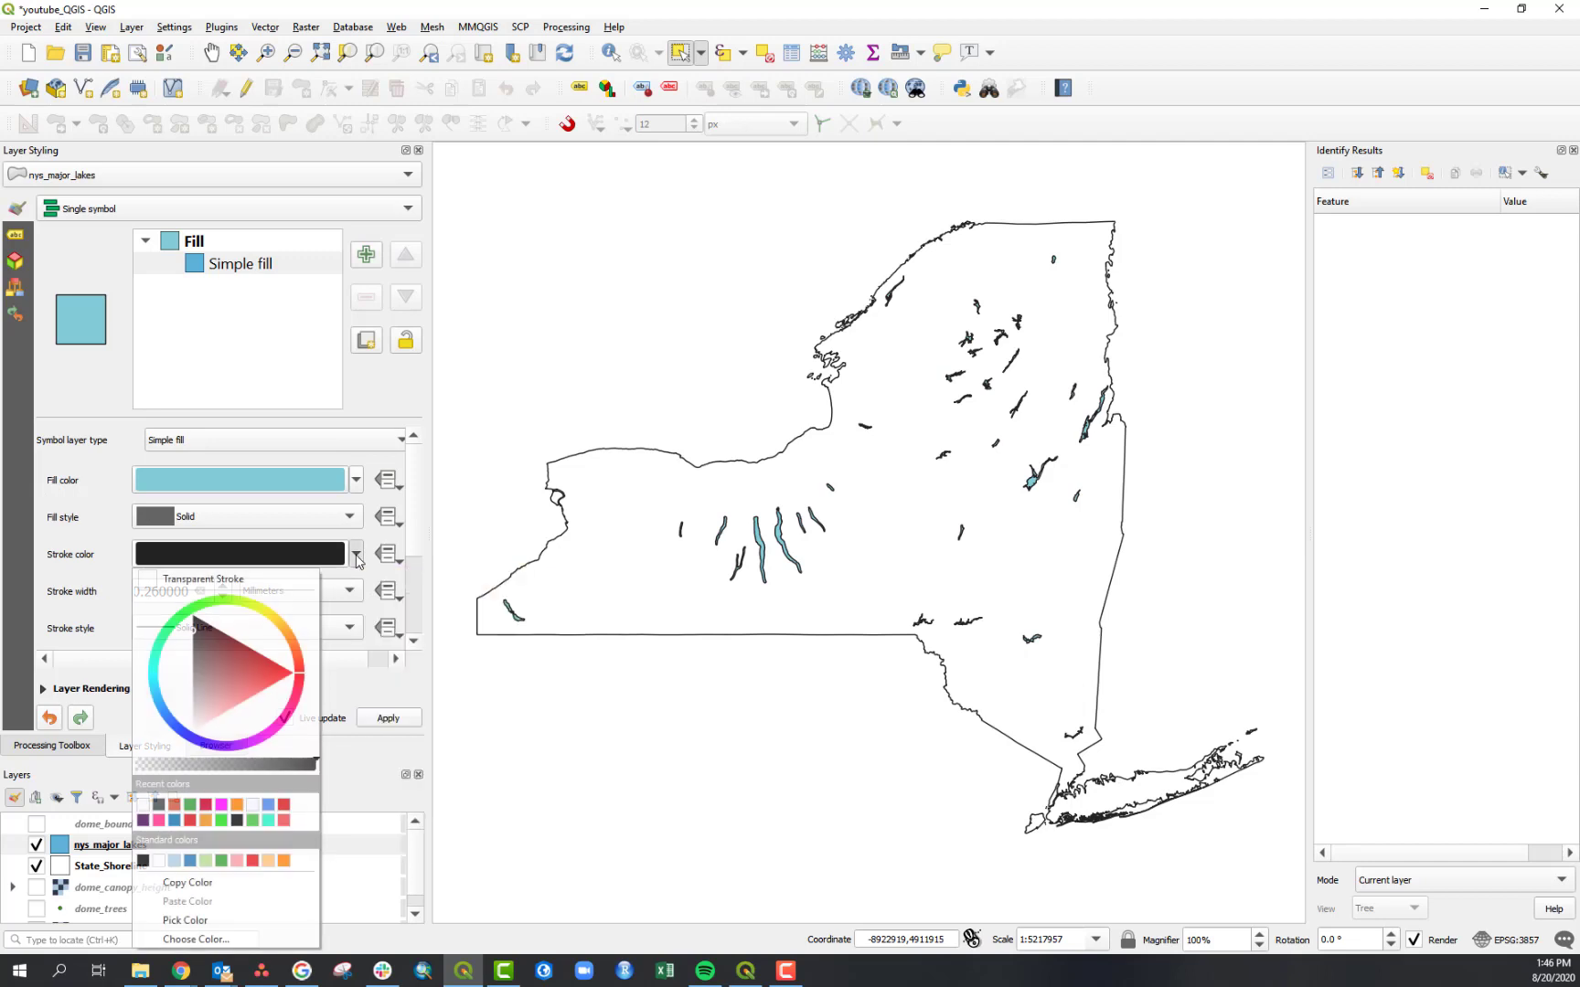
Make the nys_major_lakes outline a transparent stroke and save the project.
{"action": "left_click", "coordinate": [357, 555]}
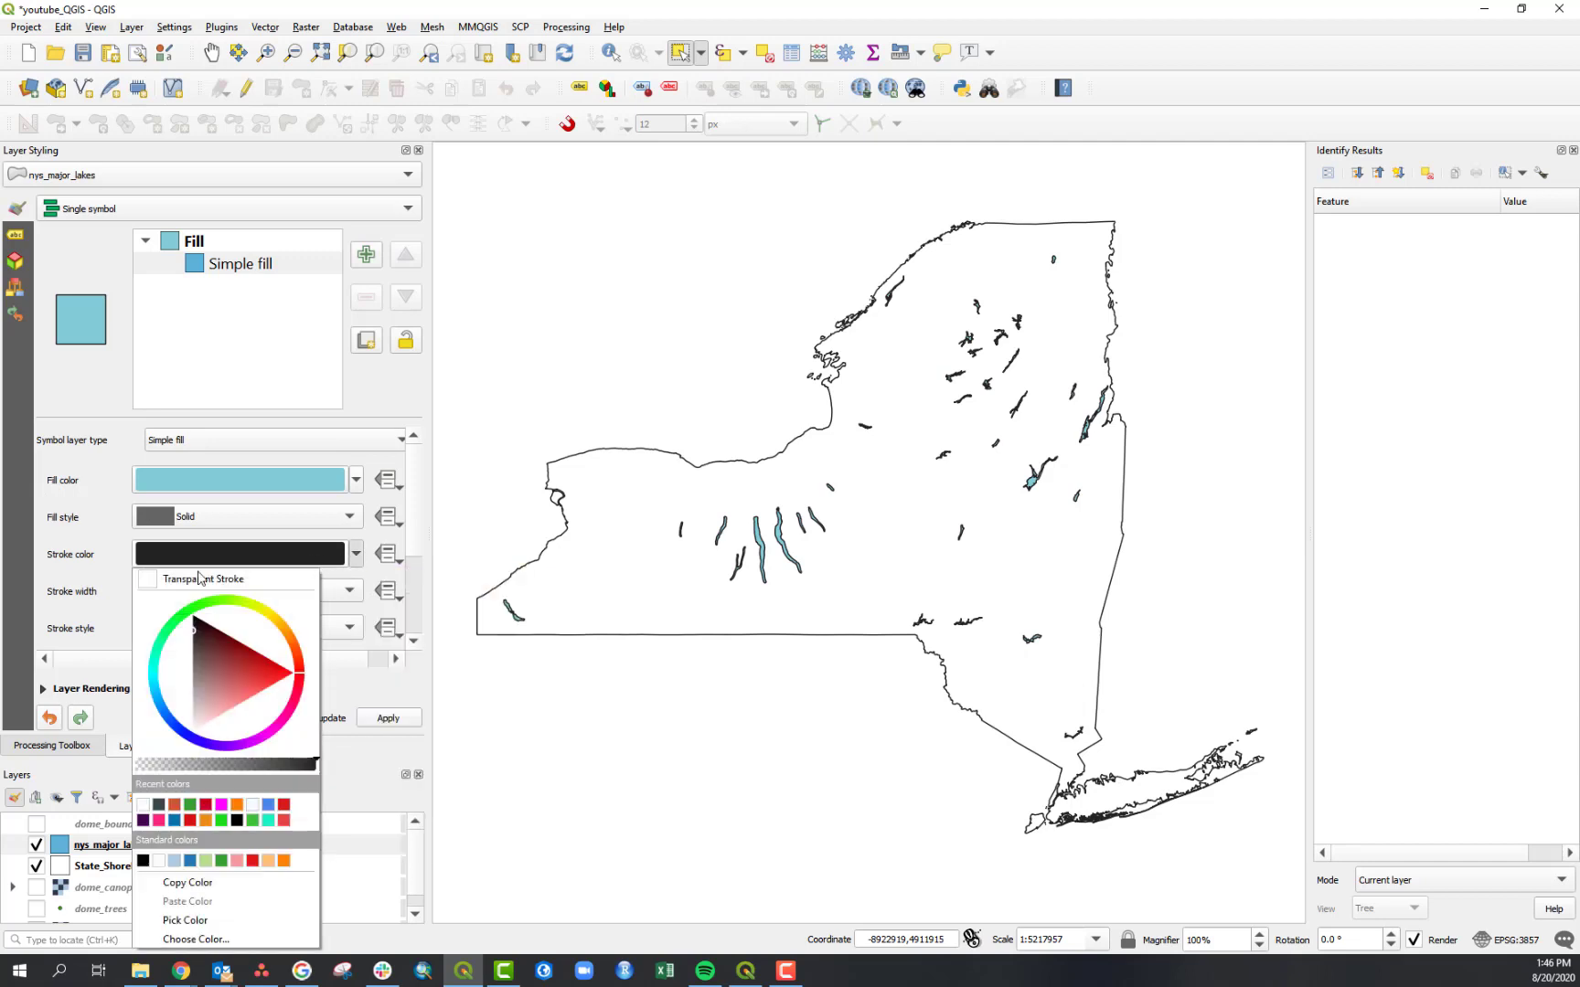
{"action": "left_click", "coordinate": [148, 583]}
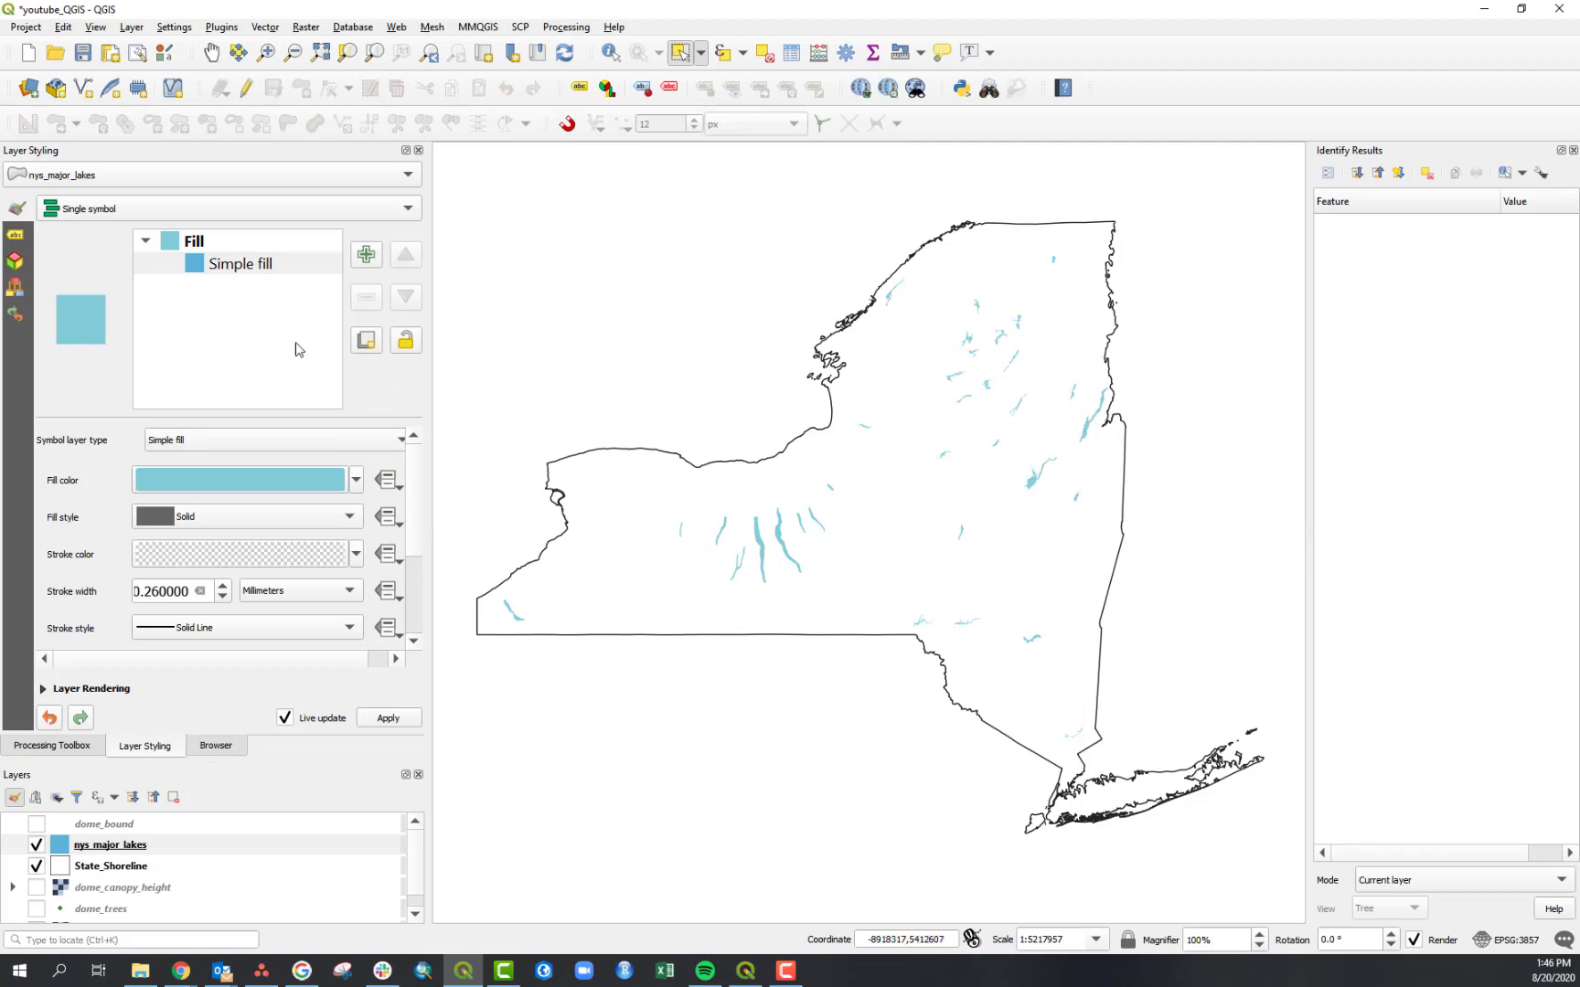
{"action": "left_click", "coordinate": [82, 53]}
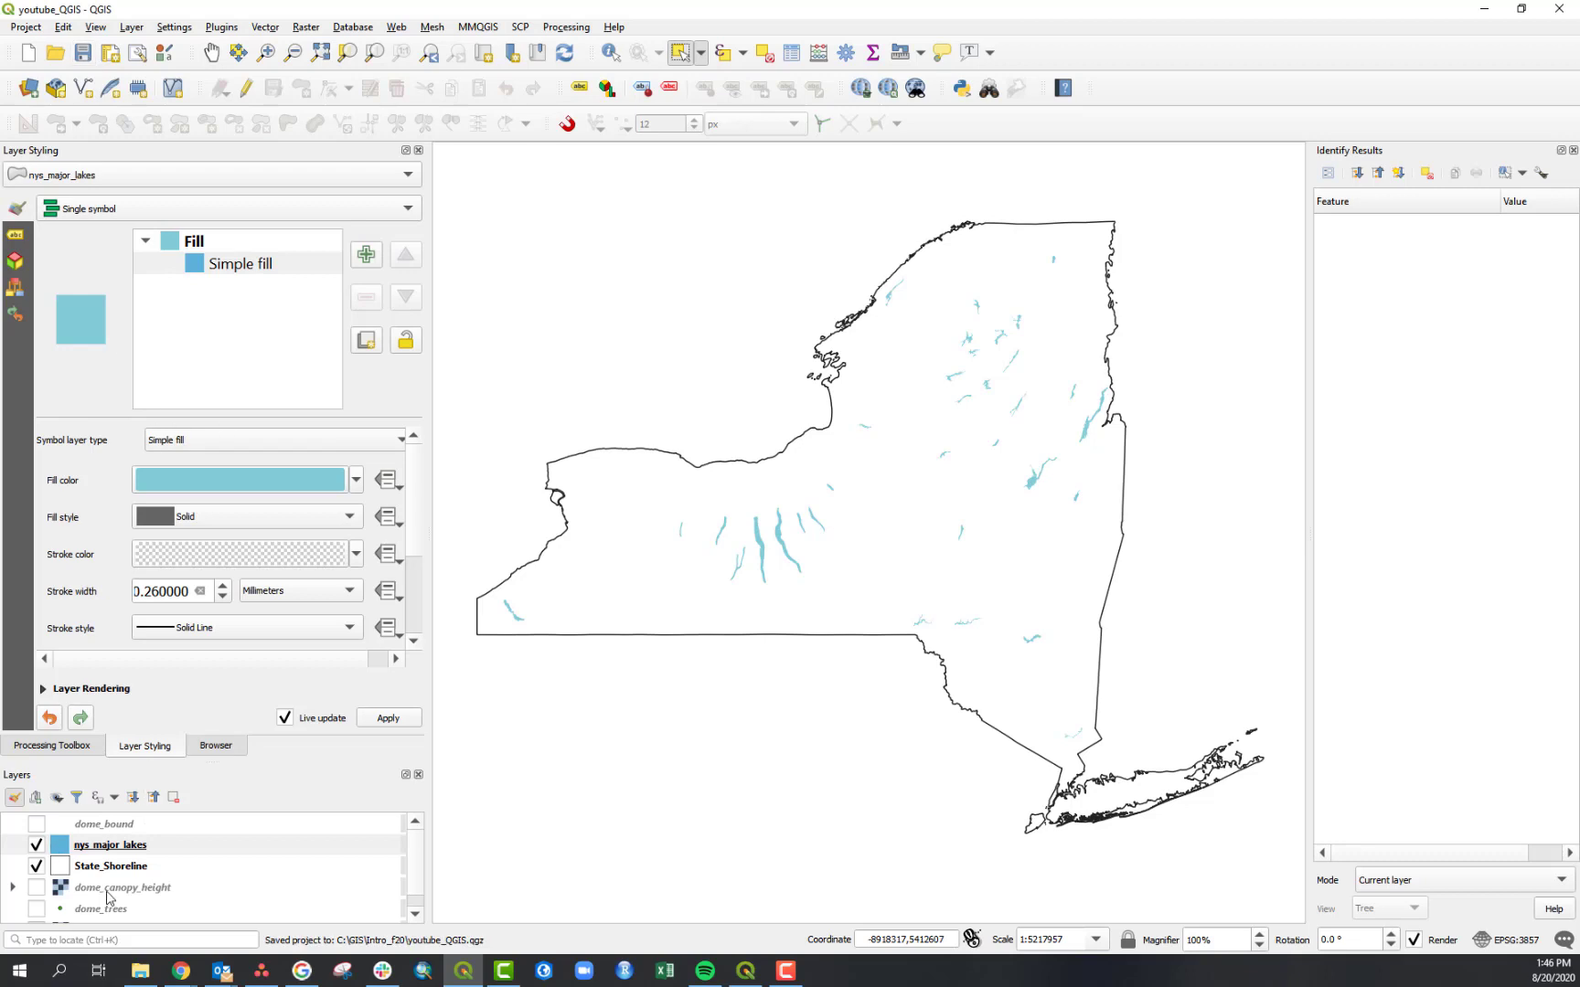
{"action": "left_click_drag", "start_coordinate": [419, 863], "coordinate": [421, 848]}
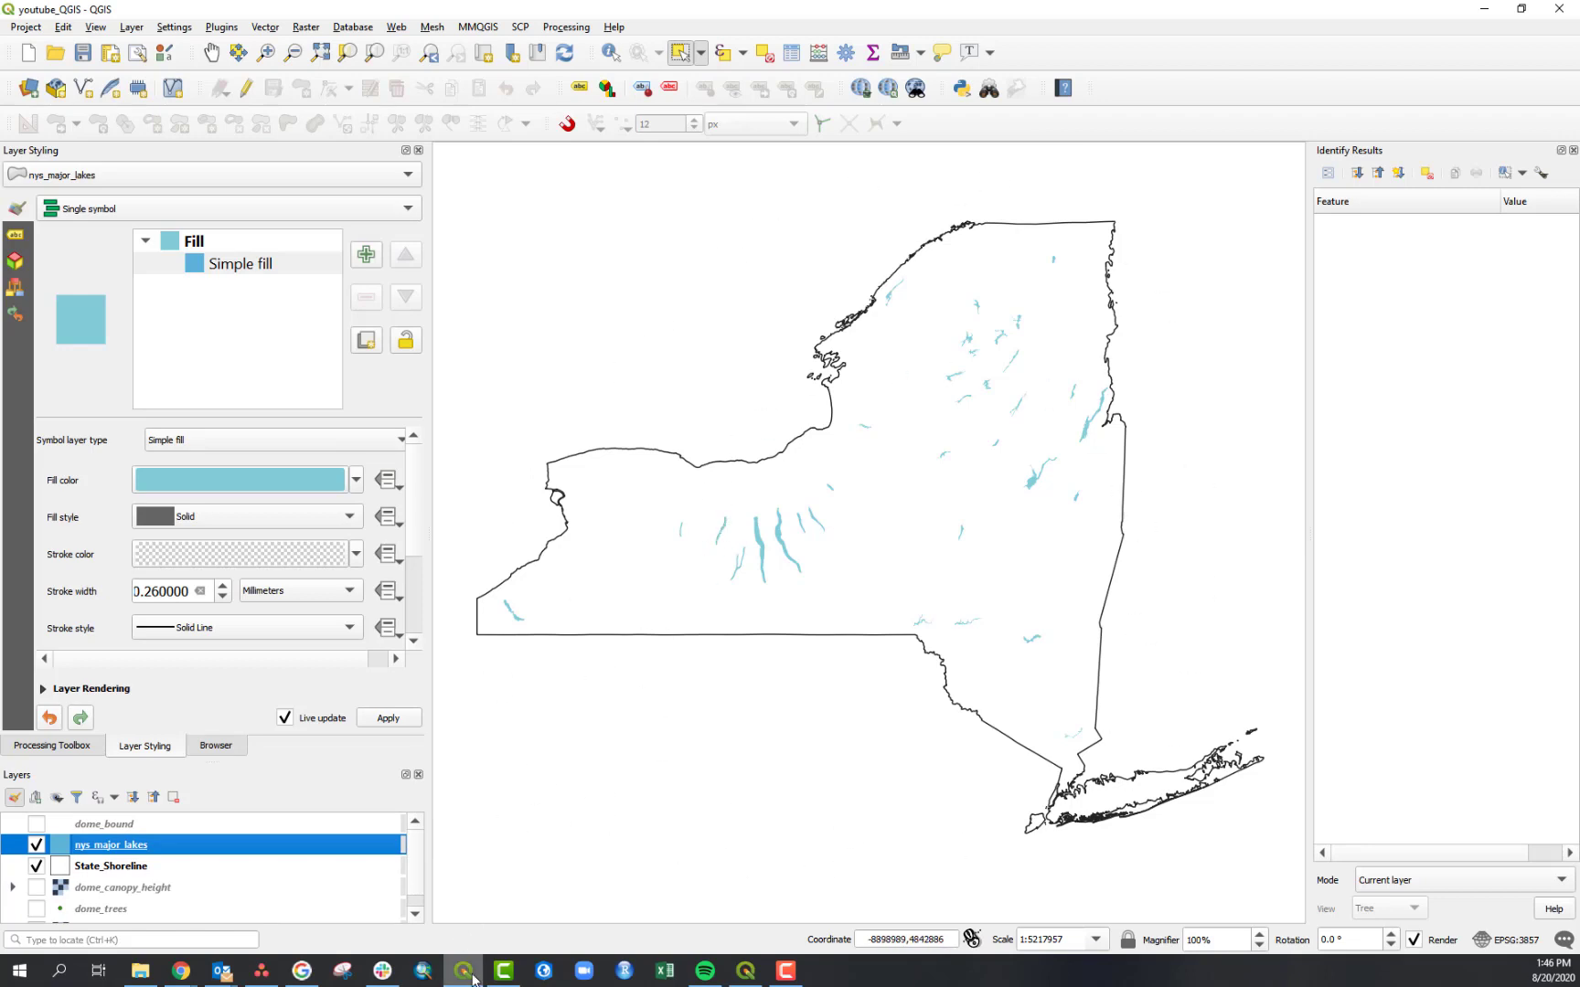
Return to the class_test layout and add a second map frame in the page's lower-right area, just above the scale bar.
{"action": "left_click", "coordinate": [745, 970]}
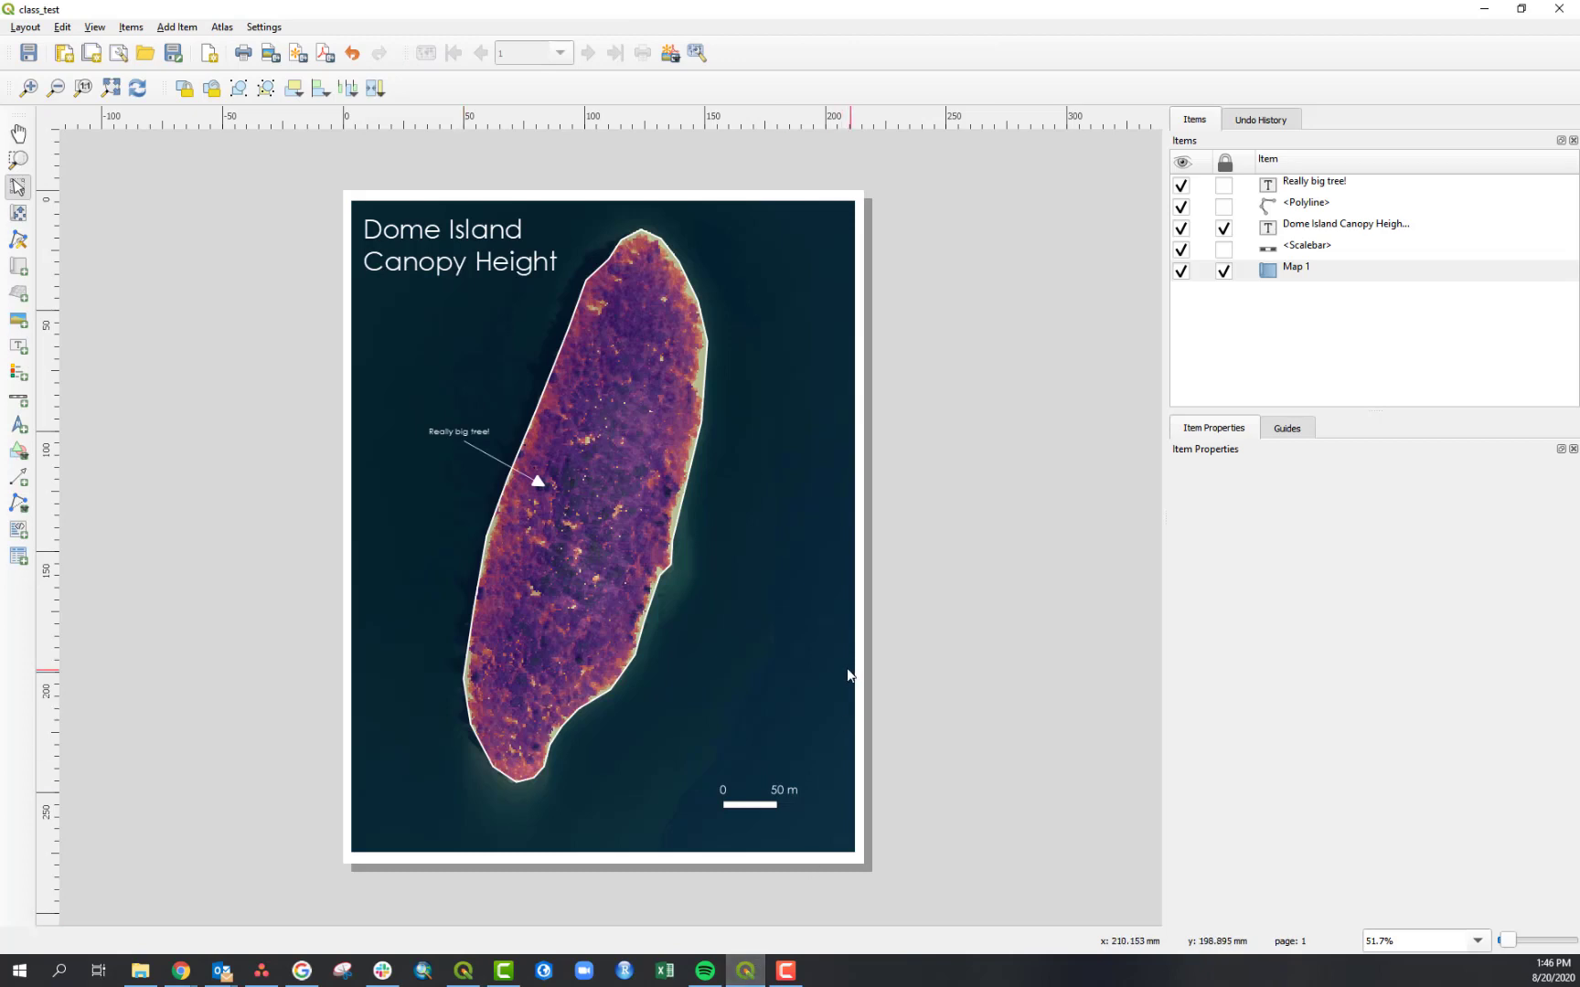
{"action": "left_click", "coordinate": [1303, 277]}
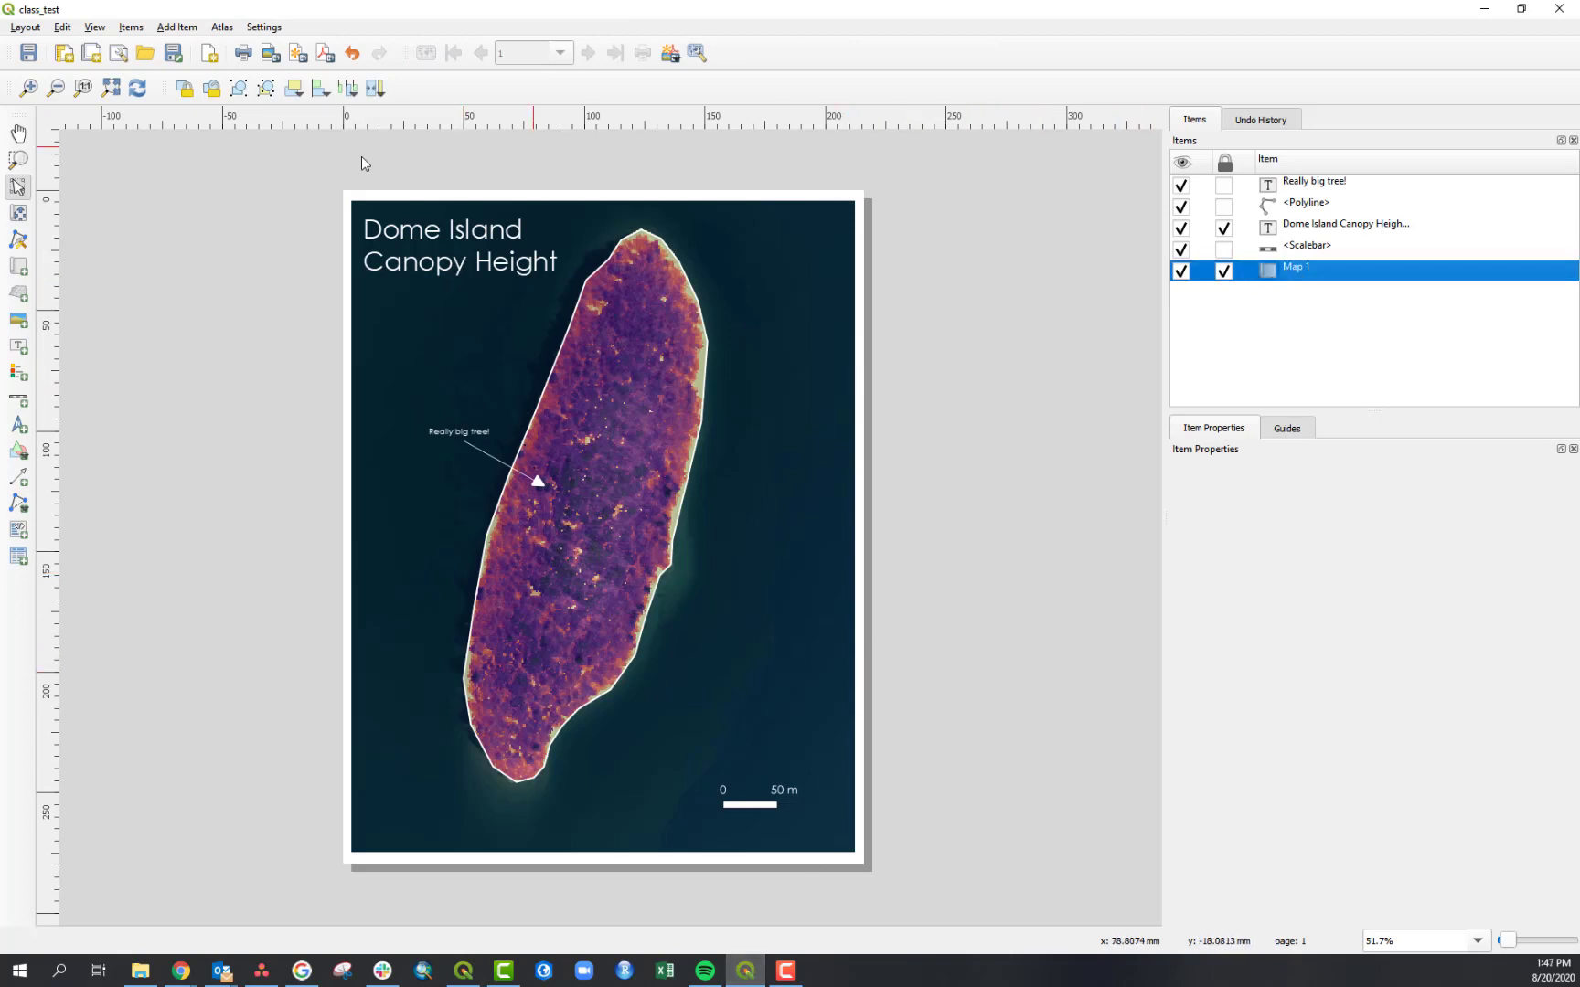
{"action": "left_click", "coordinate": [18, 272]}
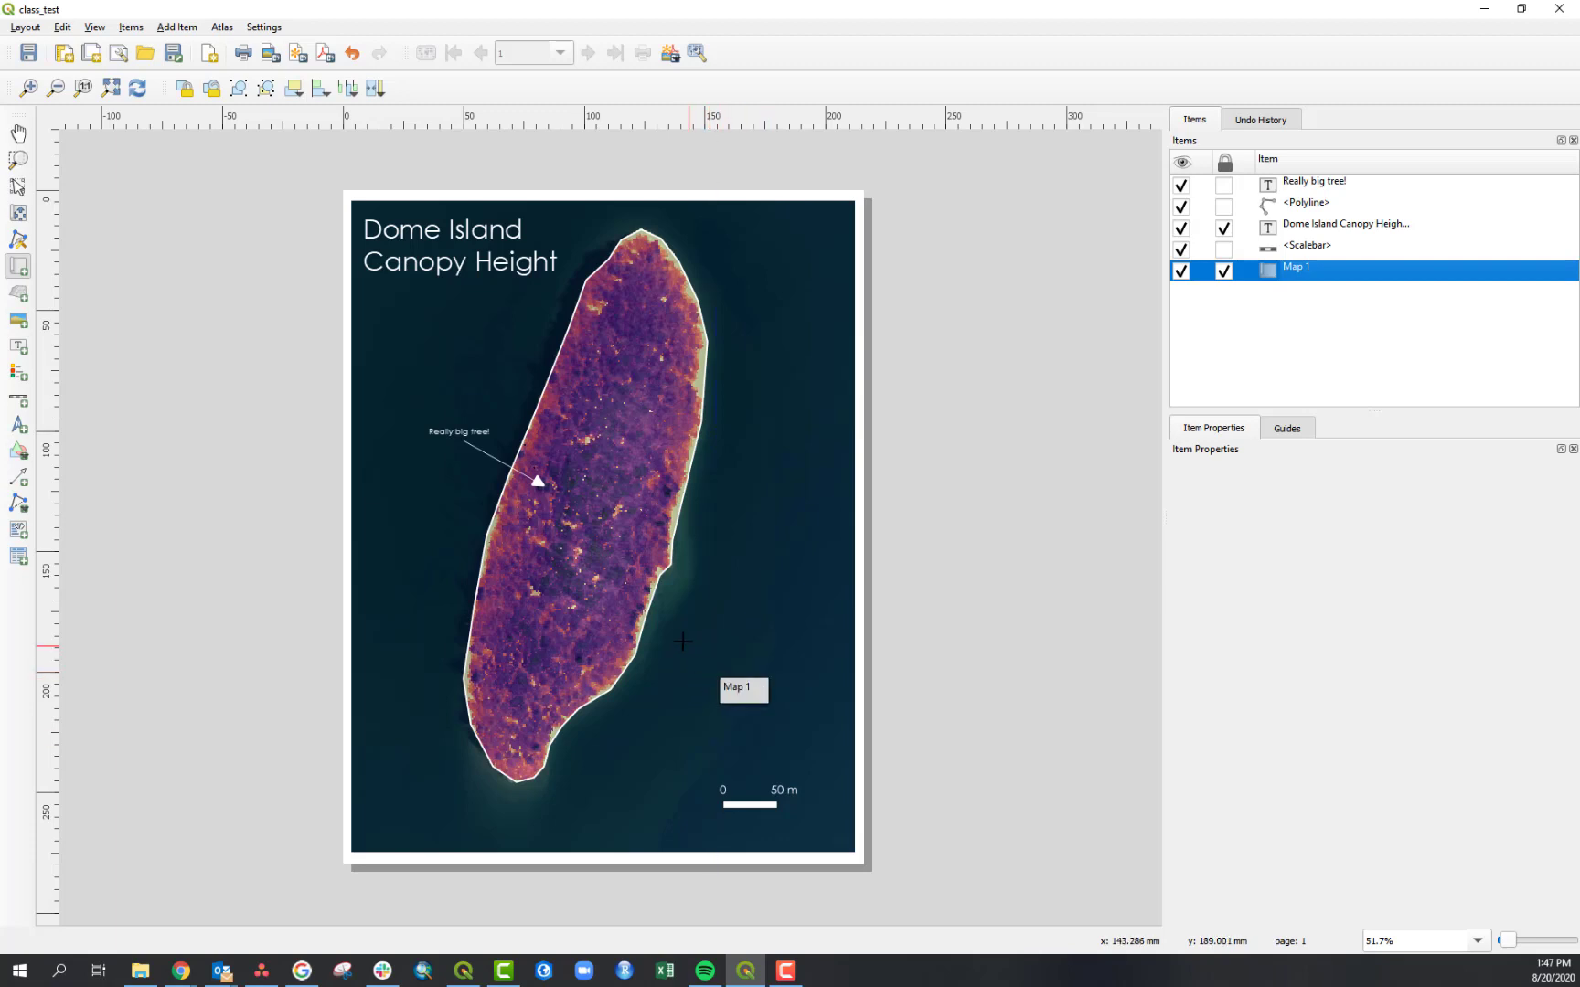
{"action": "left_click_drag", "start_coordinate": [677, 634], "coordinate": [842, 758]}
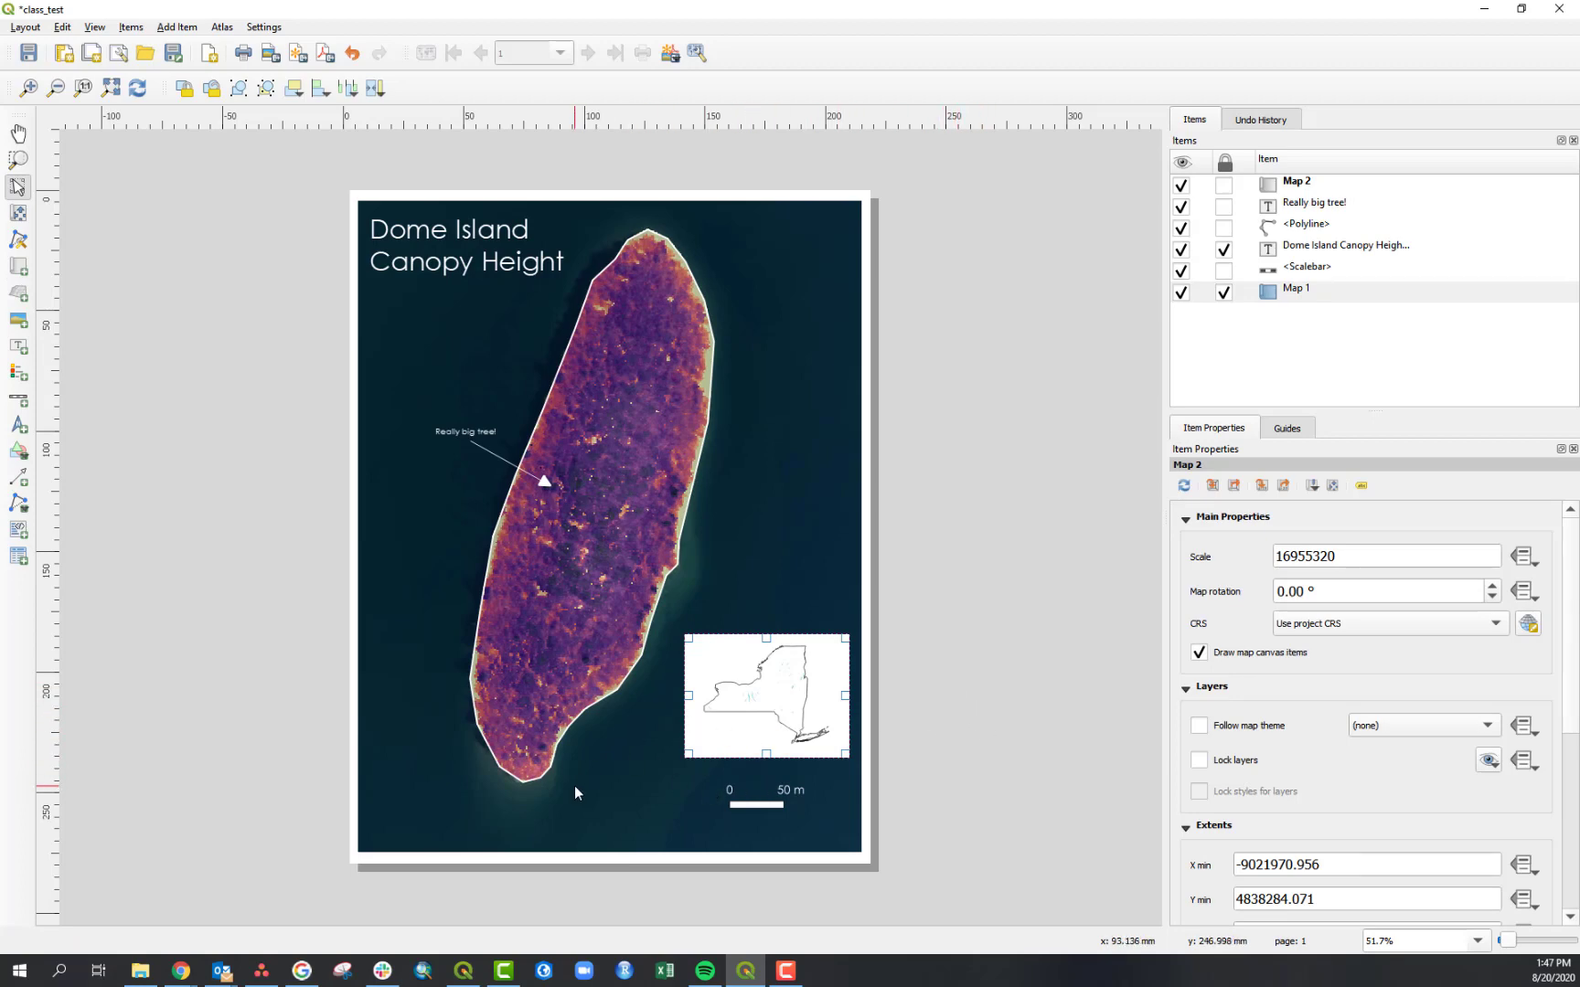
Move the scale bar to the page's lower-left corner, clear of the New York inset map.
{"action": "left_click", "coordinate": [905, 713]}
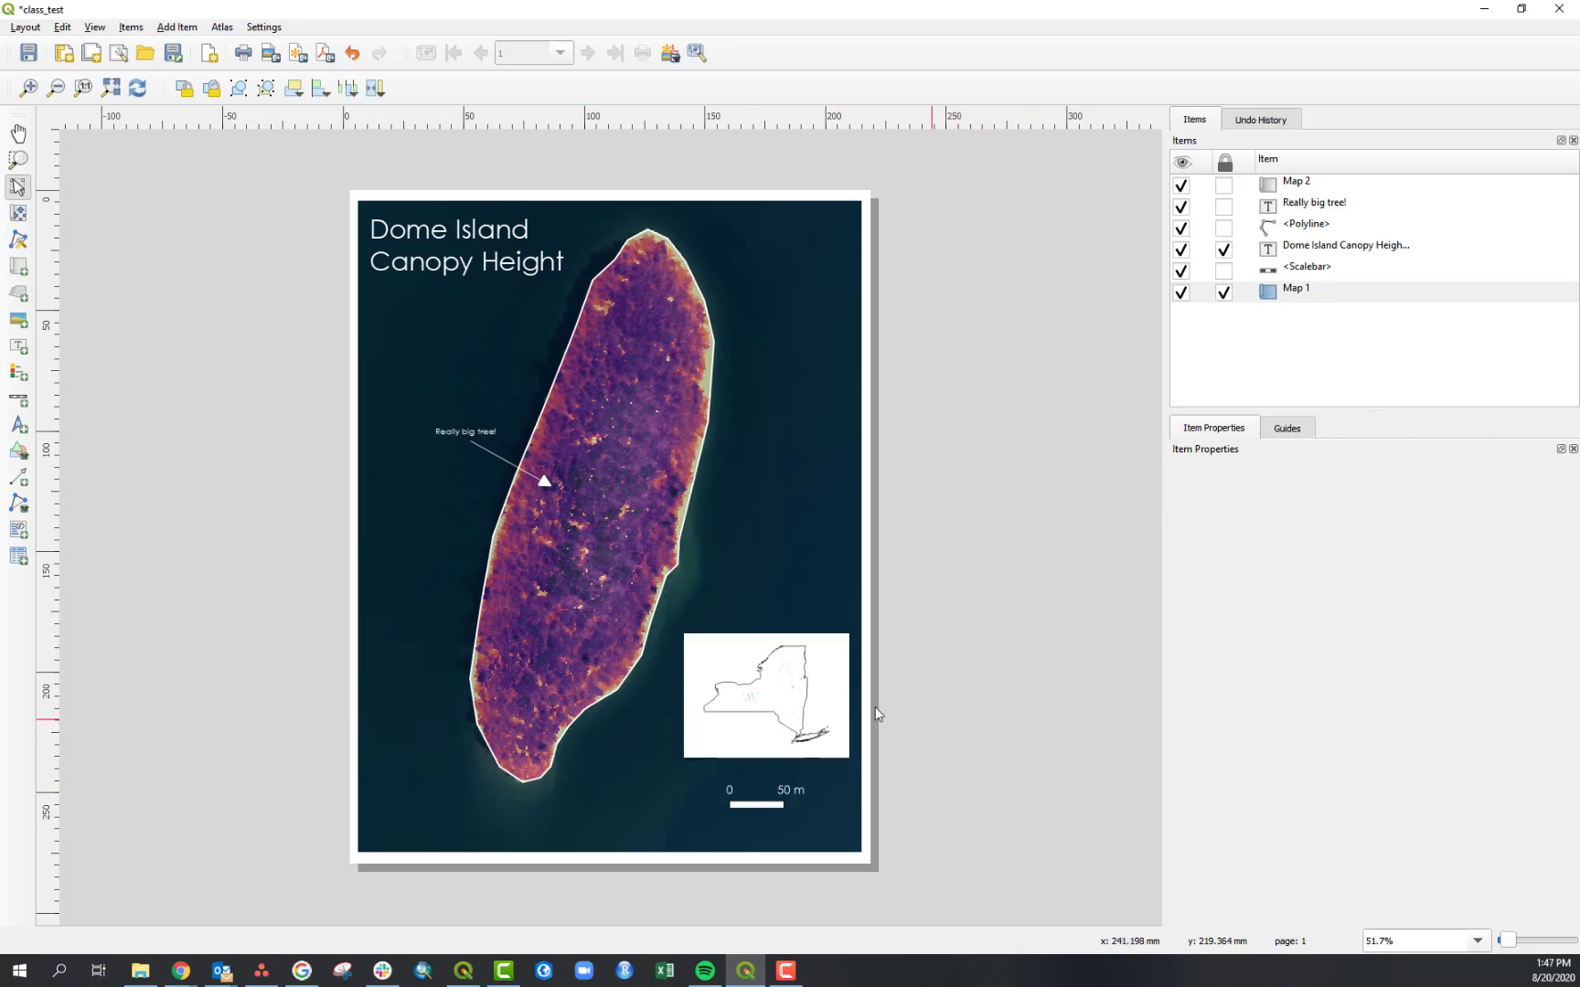
{"action": "left_click", "coordinate": [789, 798]}
{"action": "left_click_drag", "start_coordinate": [769, 804], "coordinate": [427, 813]}
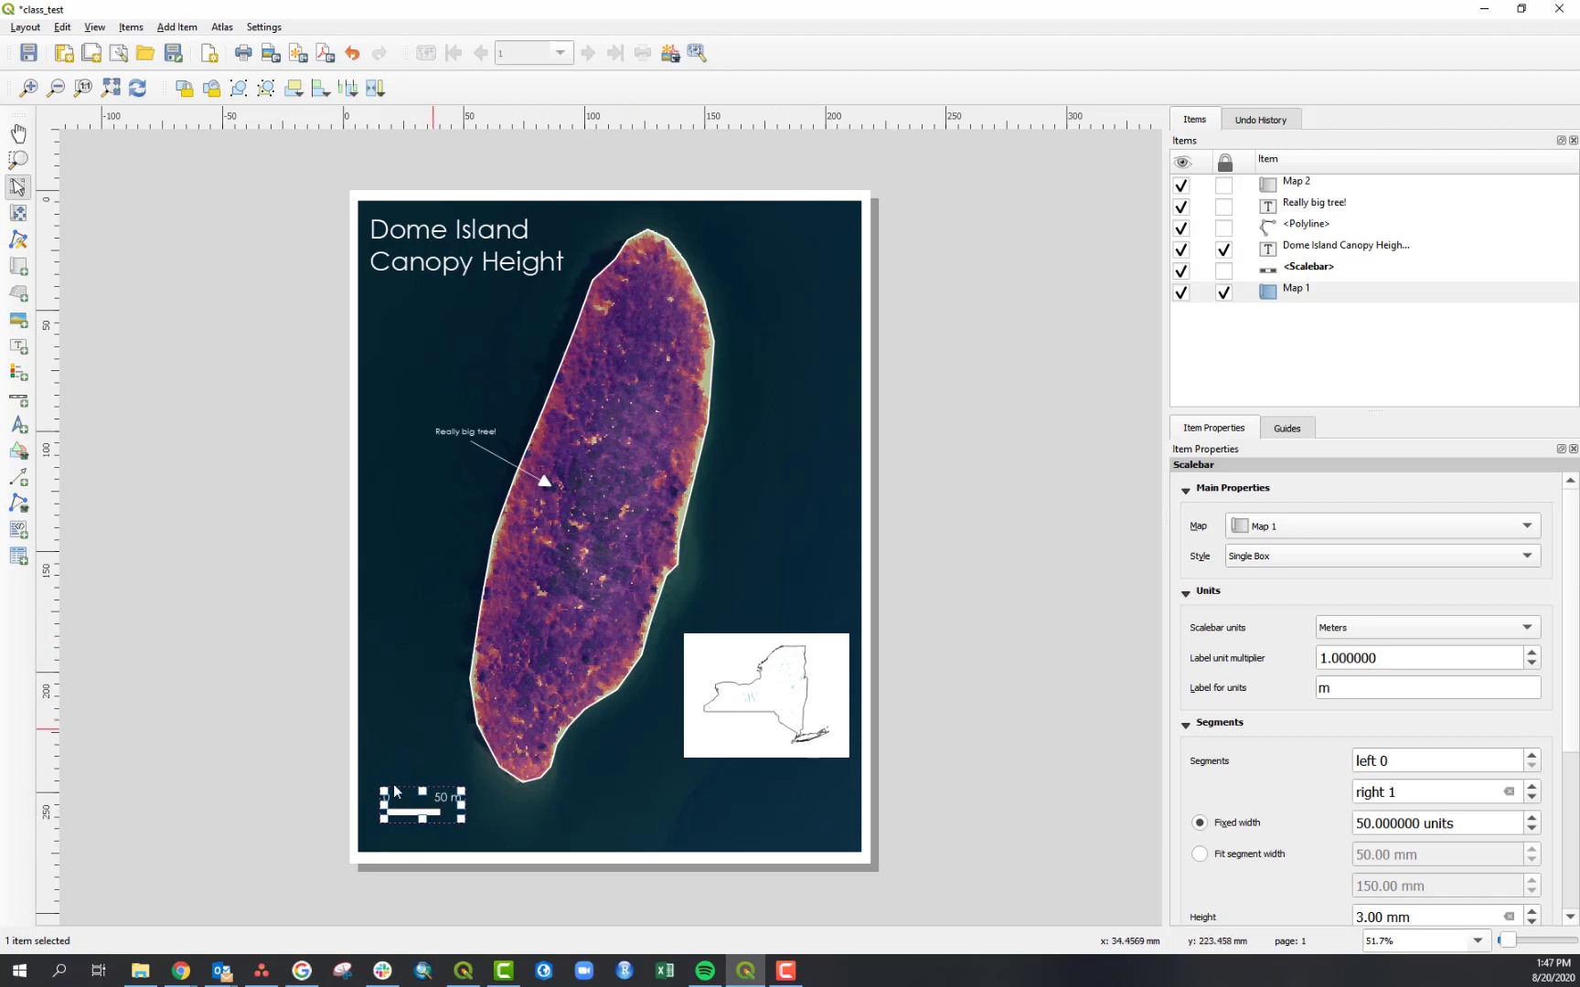
{"action": "left_click", "coordinate": [310, 676]}
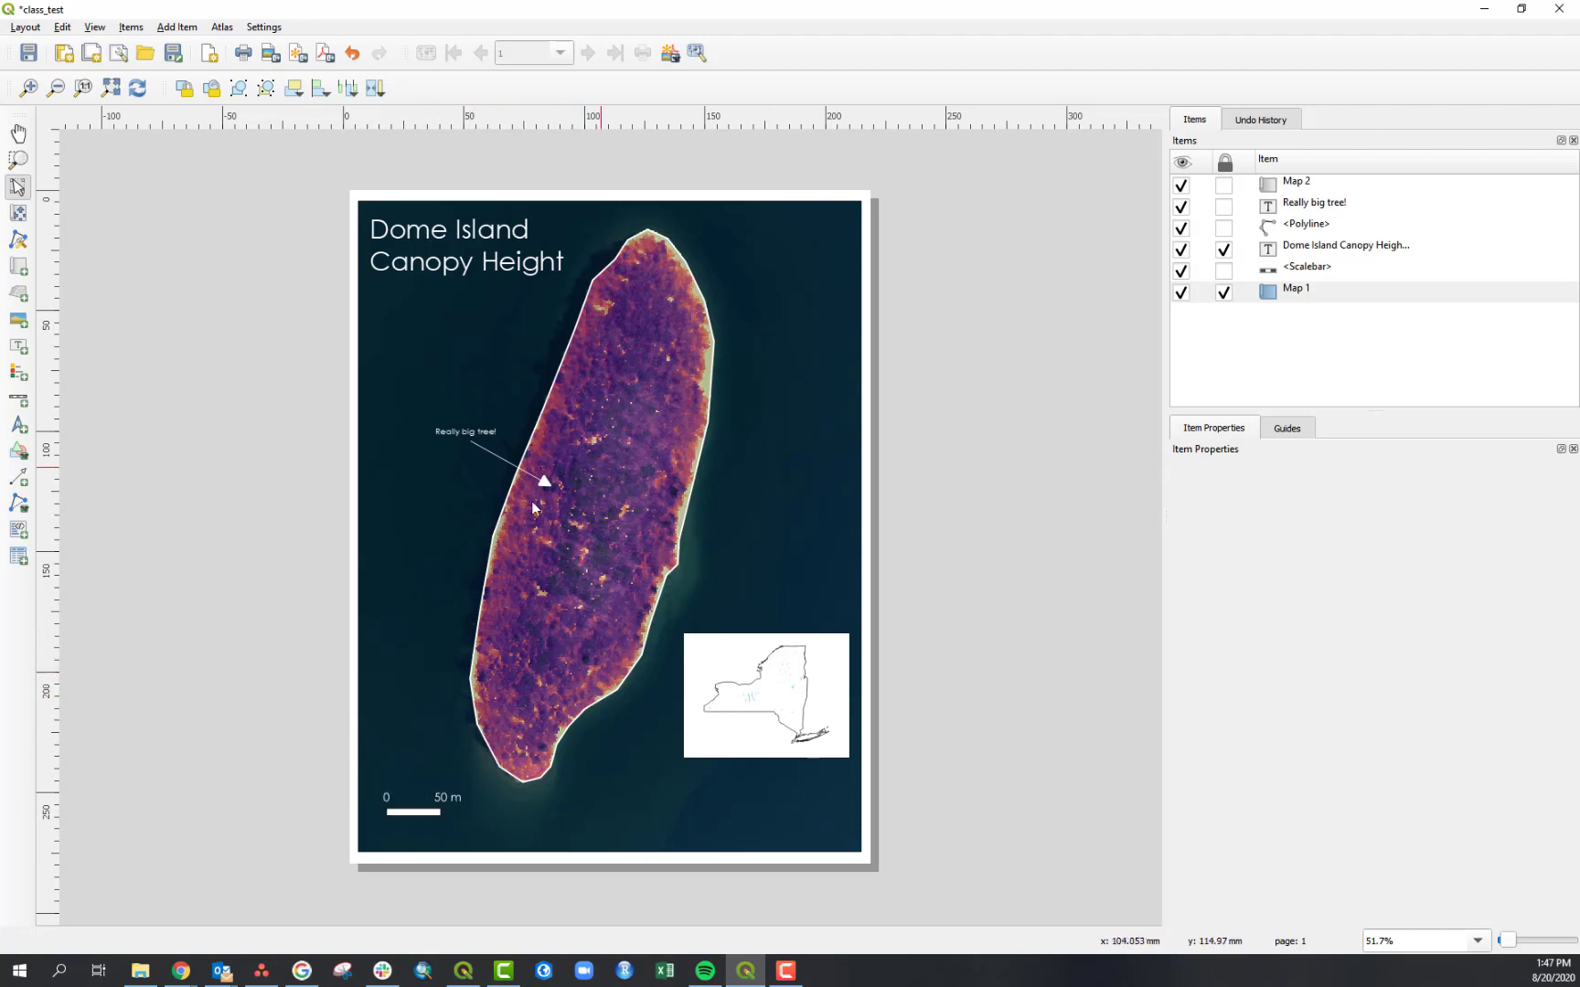
Shift the New York inset map toward the page's lower-right corner, enlarge its frame slightly, and turn off its background.
{"action": "left_click_drag", "start_coordinate": [774, 691], "coordinate": [739, 729]}
{"action": "left_click_drag", "start_coordinate": [816, 801], "coordinate": [838, 828]}
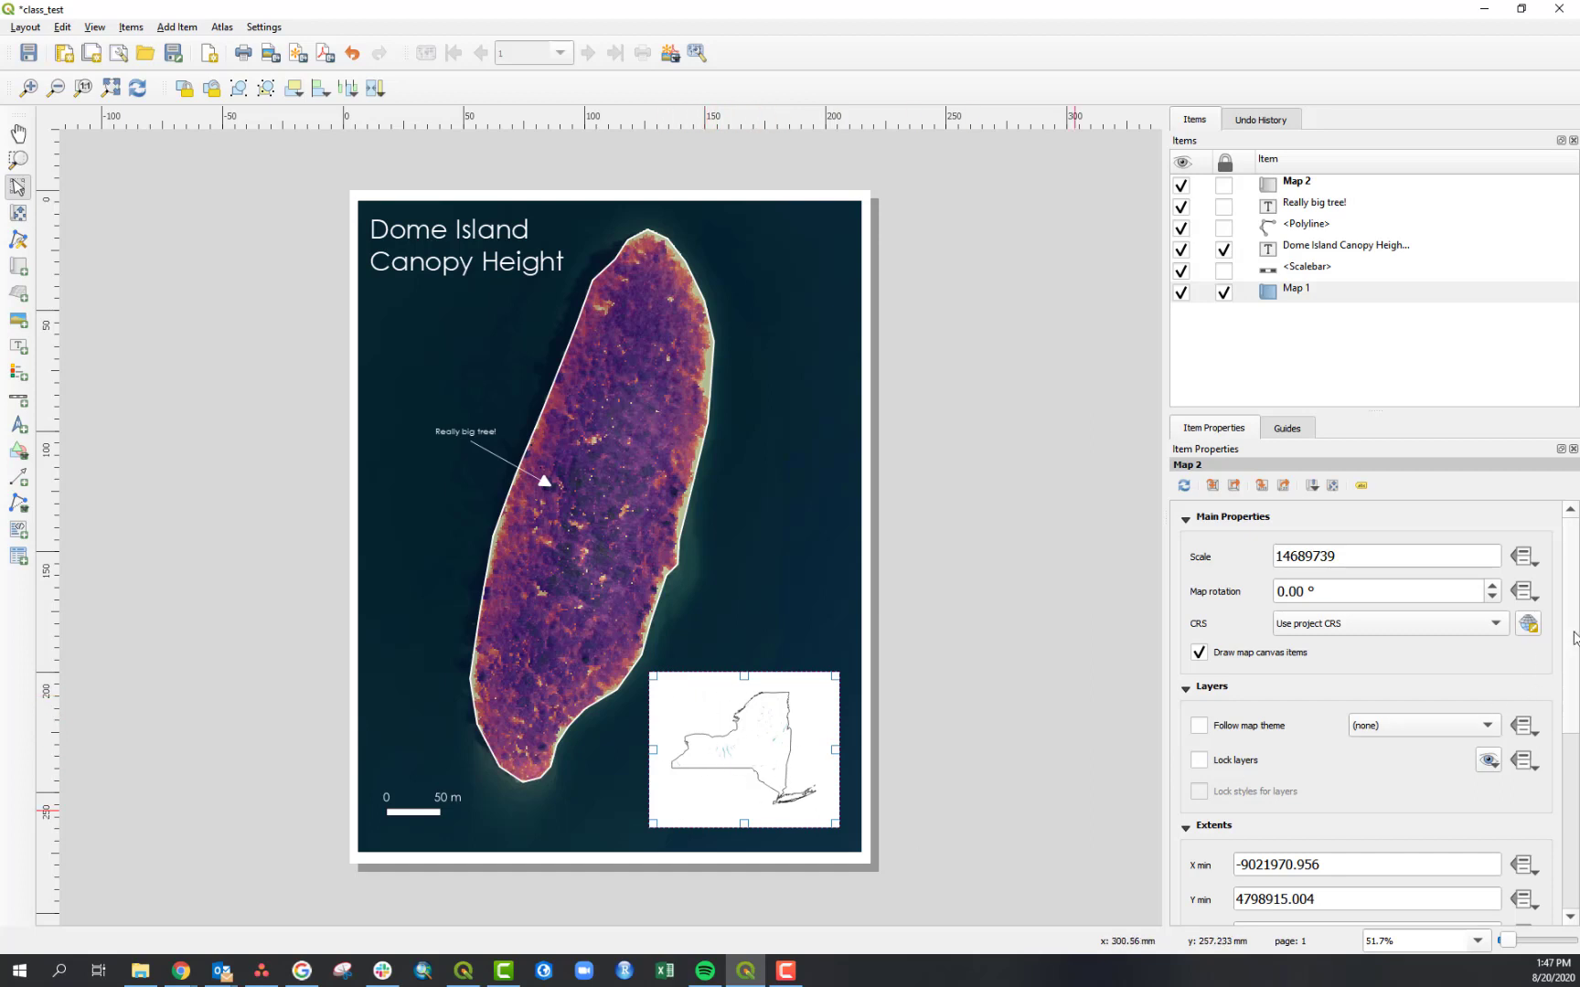
{"action": "mouse_move", "coordinate": [1575, 638]}
{"action": "left_mouse_down"}
{"action": "mouse_move", "coordinate": [1576, 732]}
{"action": "mouse_move", "coordinate": [1576, 627]}
{"action": "left_mouse_up"}
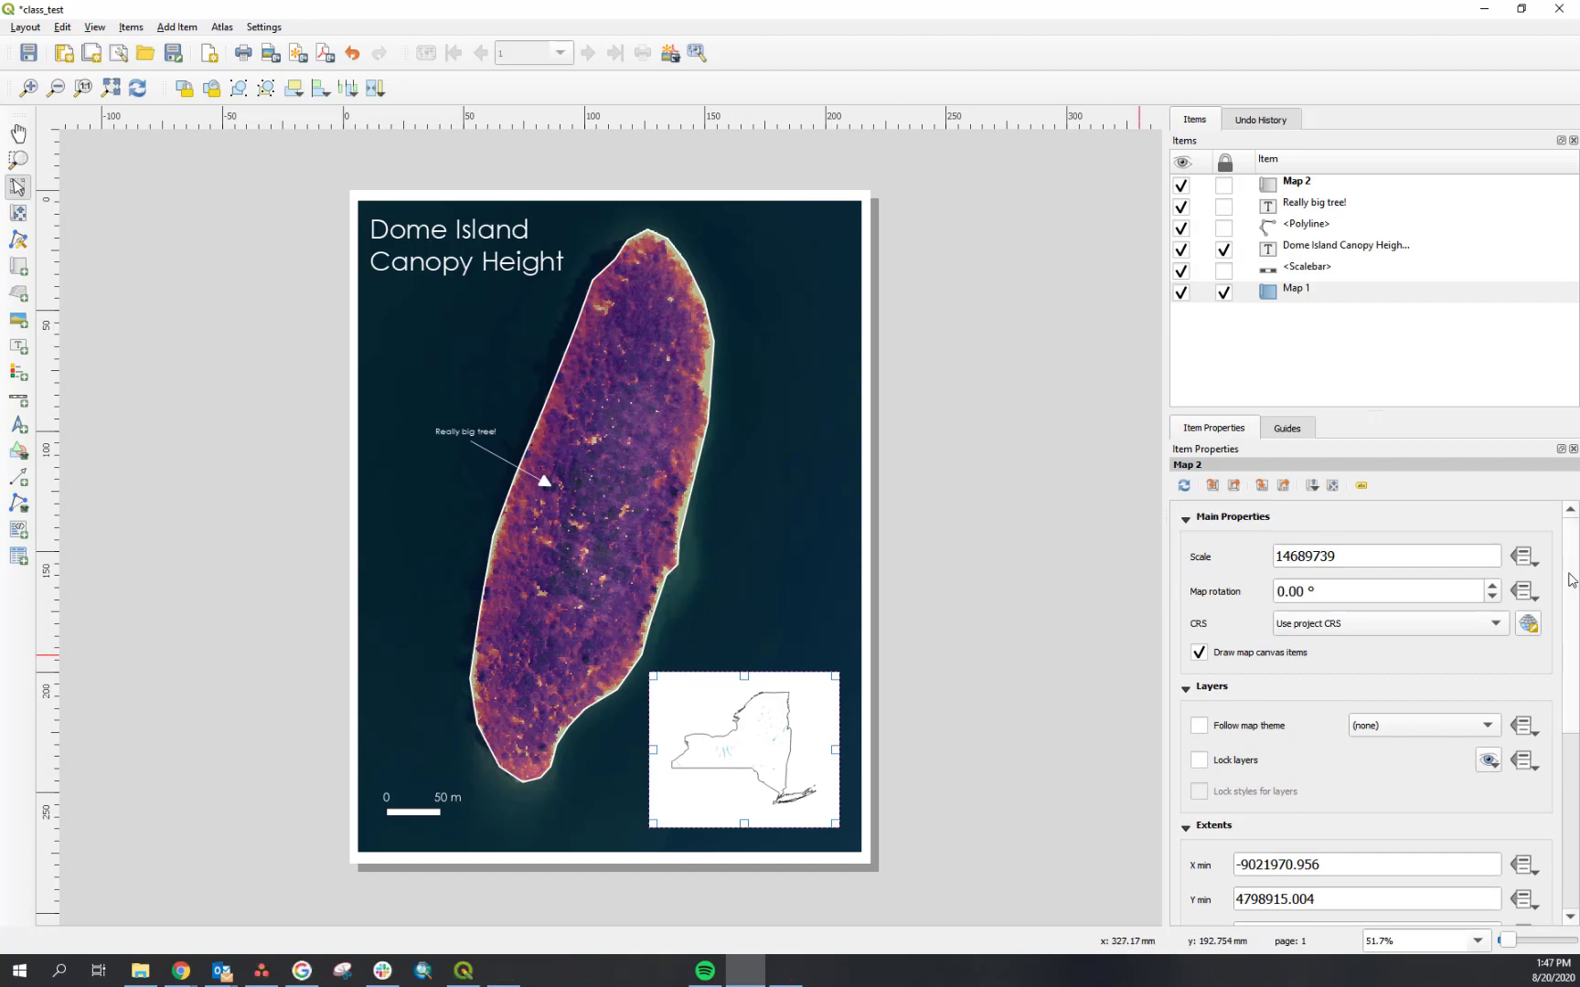
{"action": "left_click_drag", "start_coordinate": [1573, 579], "coordinate": [1575, 601]}
{"action": "left_click_drag", "start_coordinate": [1573, 660], "coordinate": [1569, 761]}
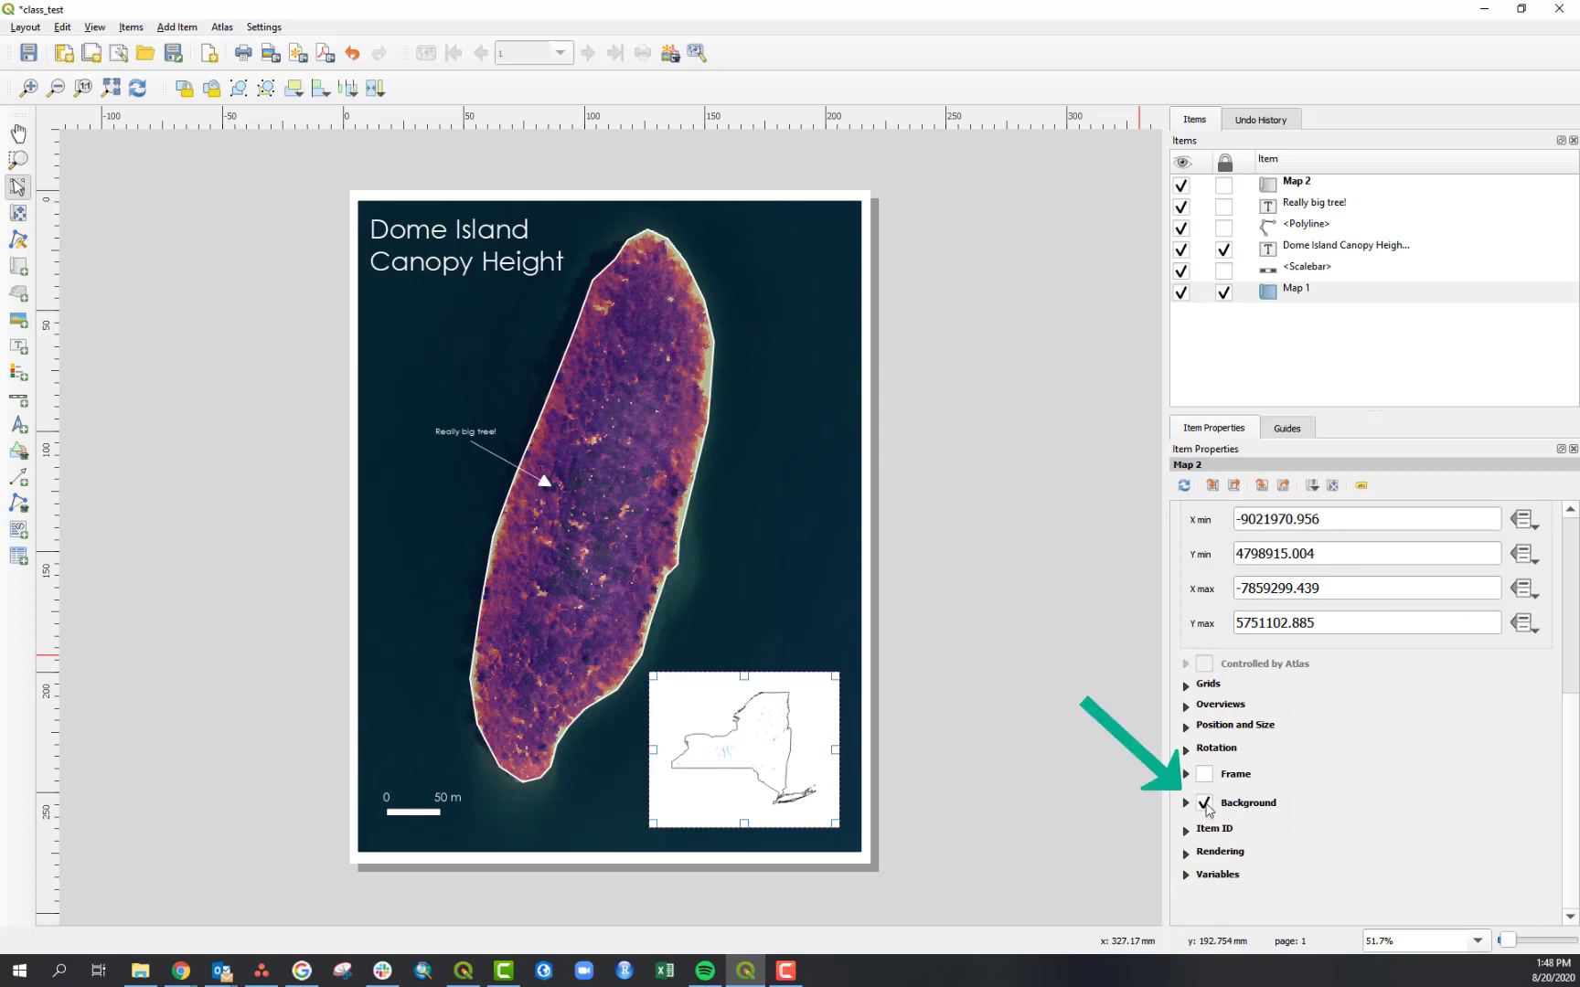
{"action": "left_click", "coordinate": [1205, 805]}
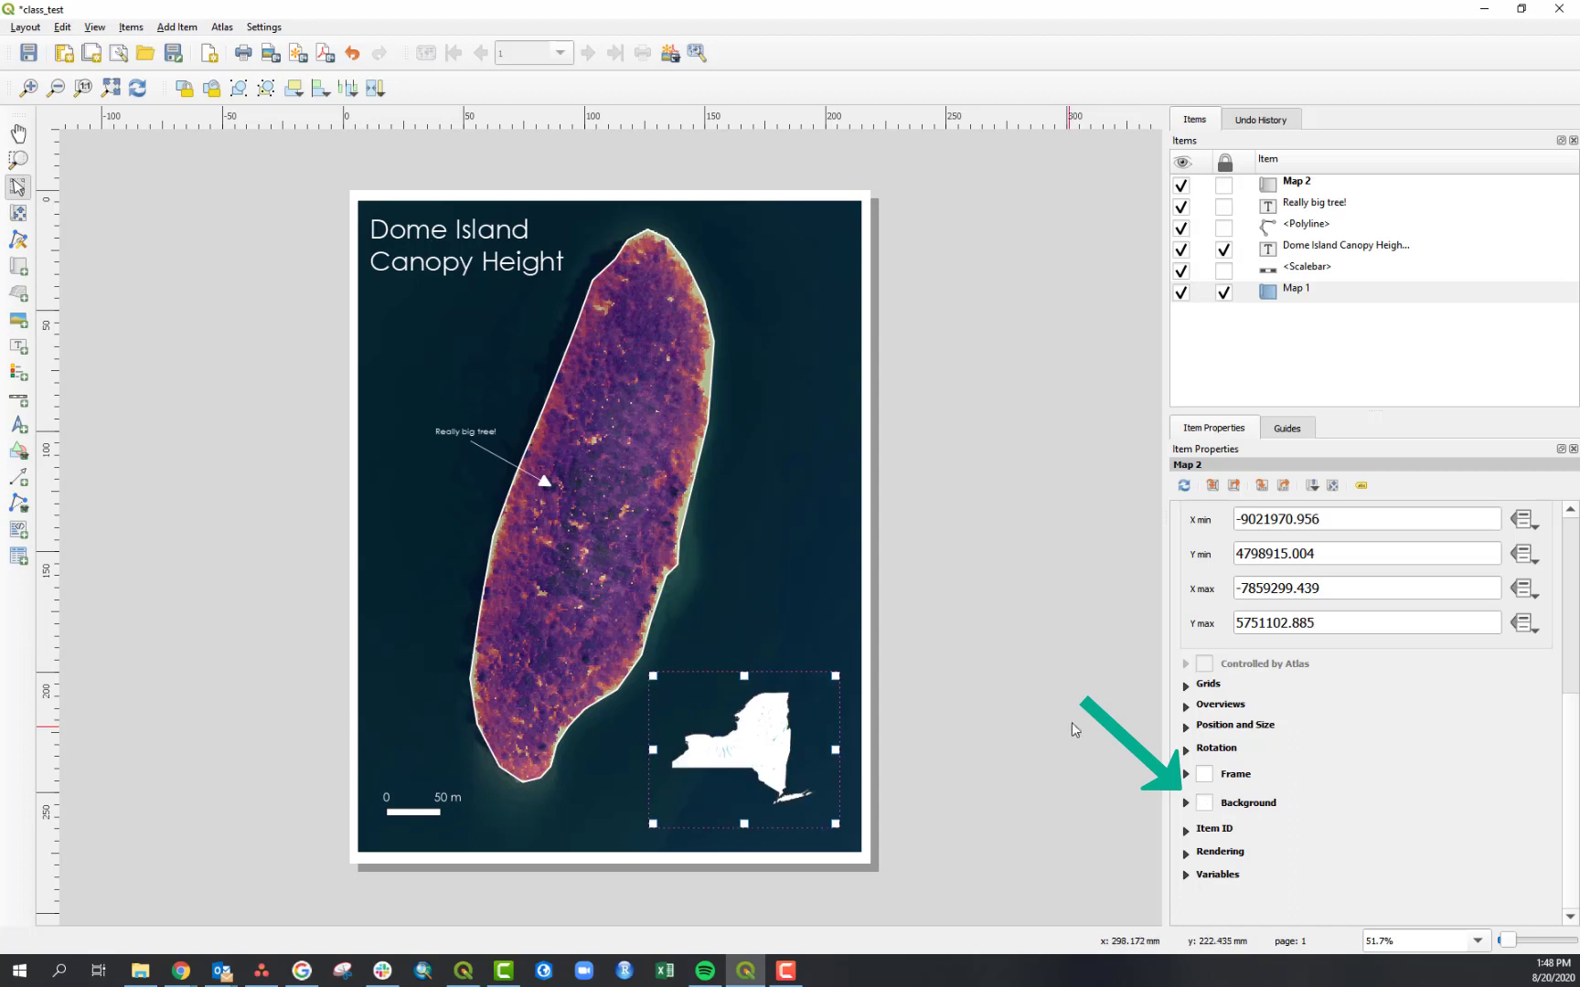
{"action": "left_click", "coordinate": [981, 711]}
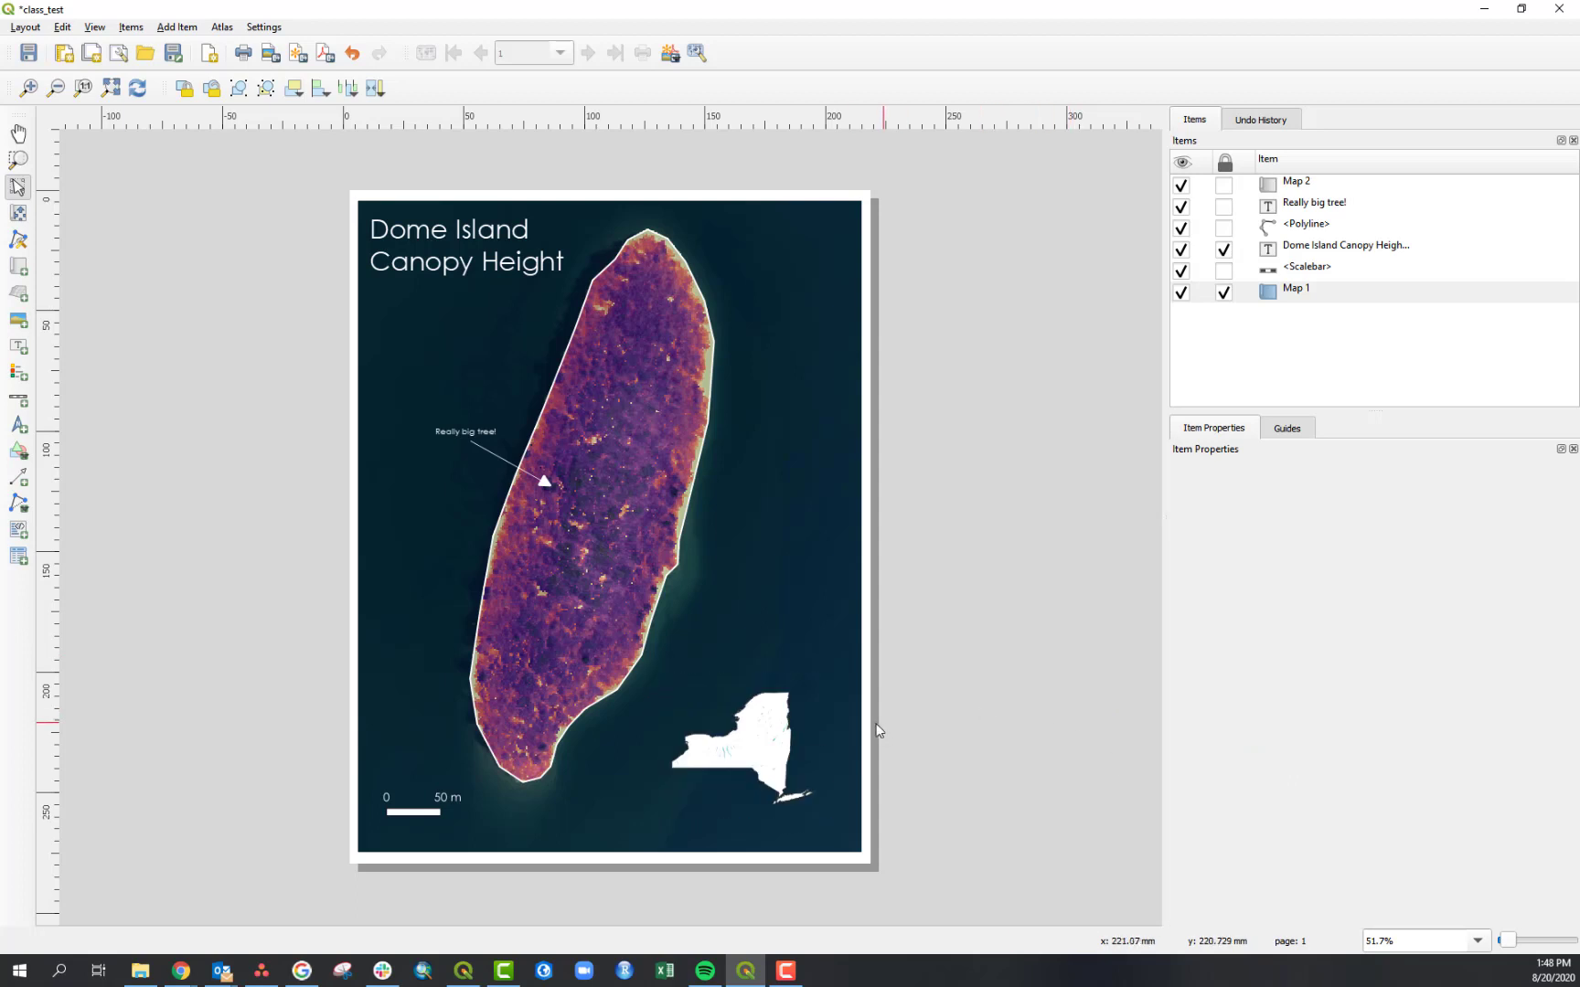
Enlarge the inset map frame to a scale of about 1:12,000,000 and fit it into the dark map area's lower-right corner.
{"action": "left_click", "coordinate": [770, 746]}
{"action": "left_click_drag", "start_coordinate": [752, 754], "coordinate": [775, 735]}
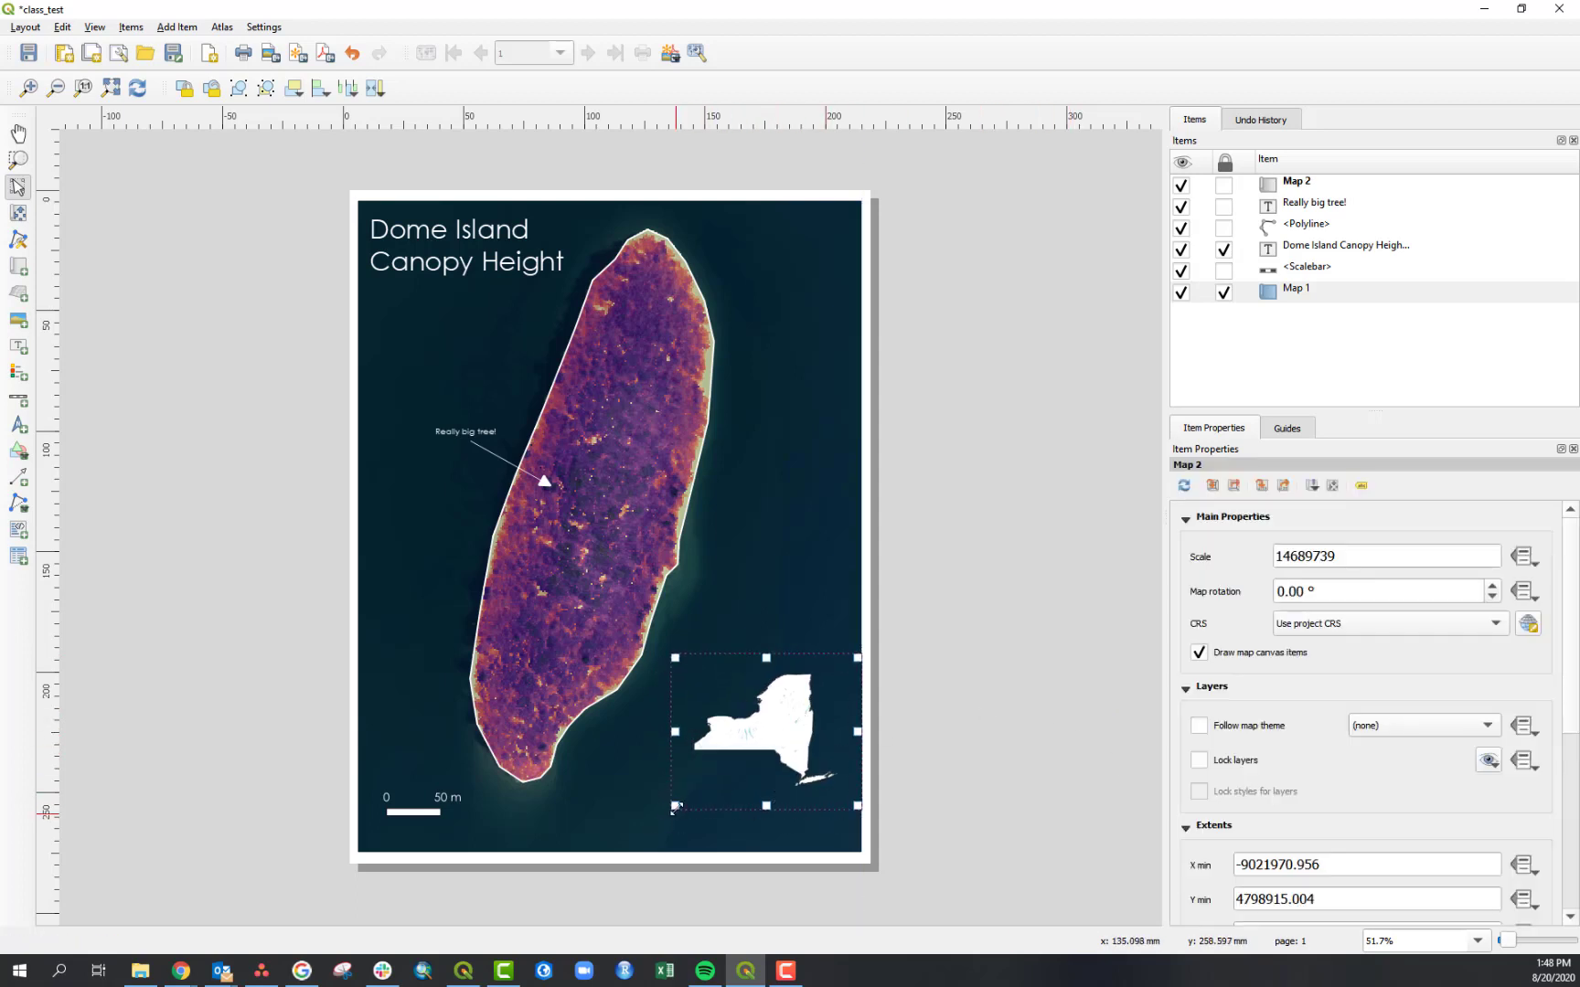
{"action": "left_click_drag", "start_coordinate": [675, 805], "coordinate": [632, 837]}
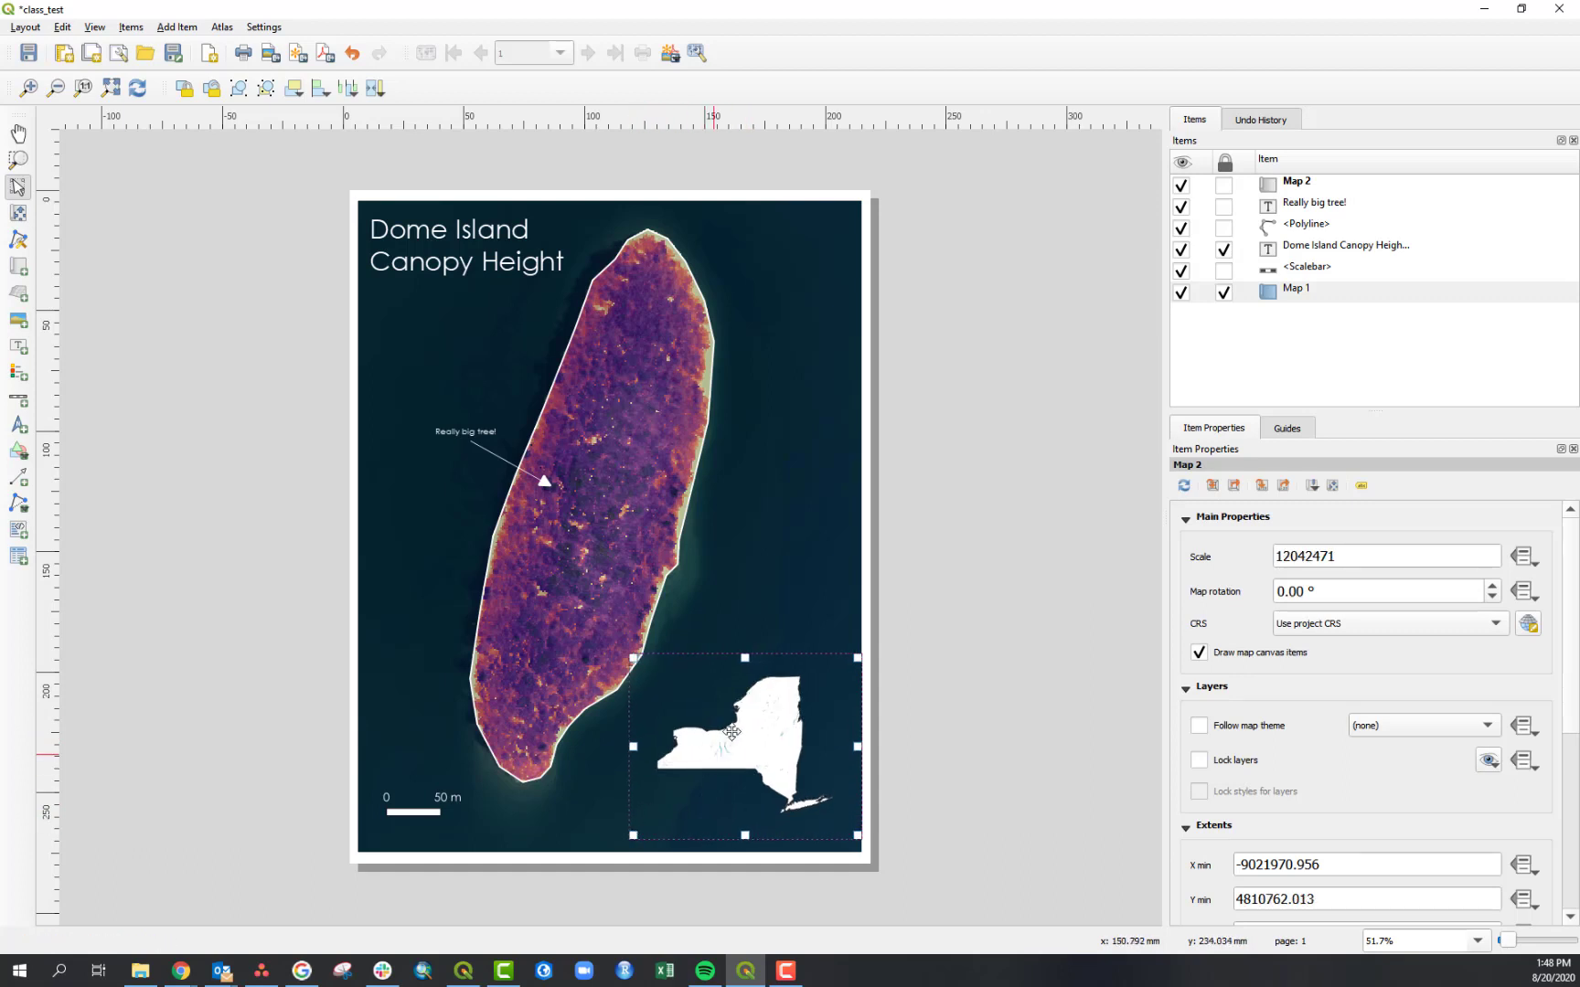
{"action": "left_click_drag", "start_coordinate": [756, 734], "coordinate": [777, 753]}
{"action": "left_click", "coordinate": [958, 741]}
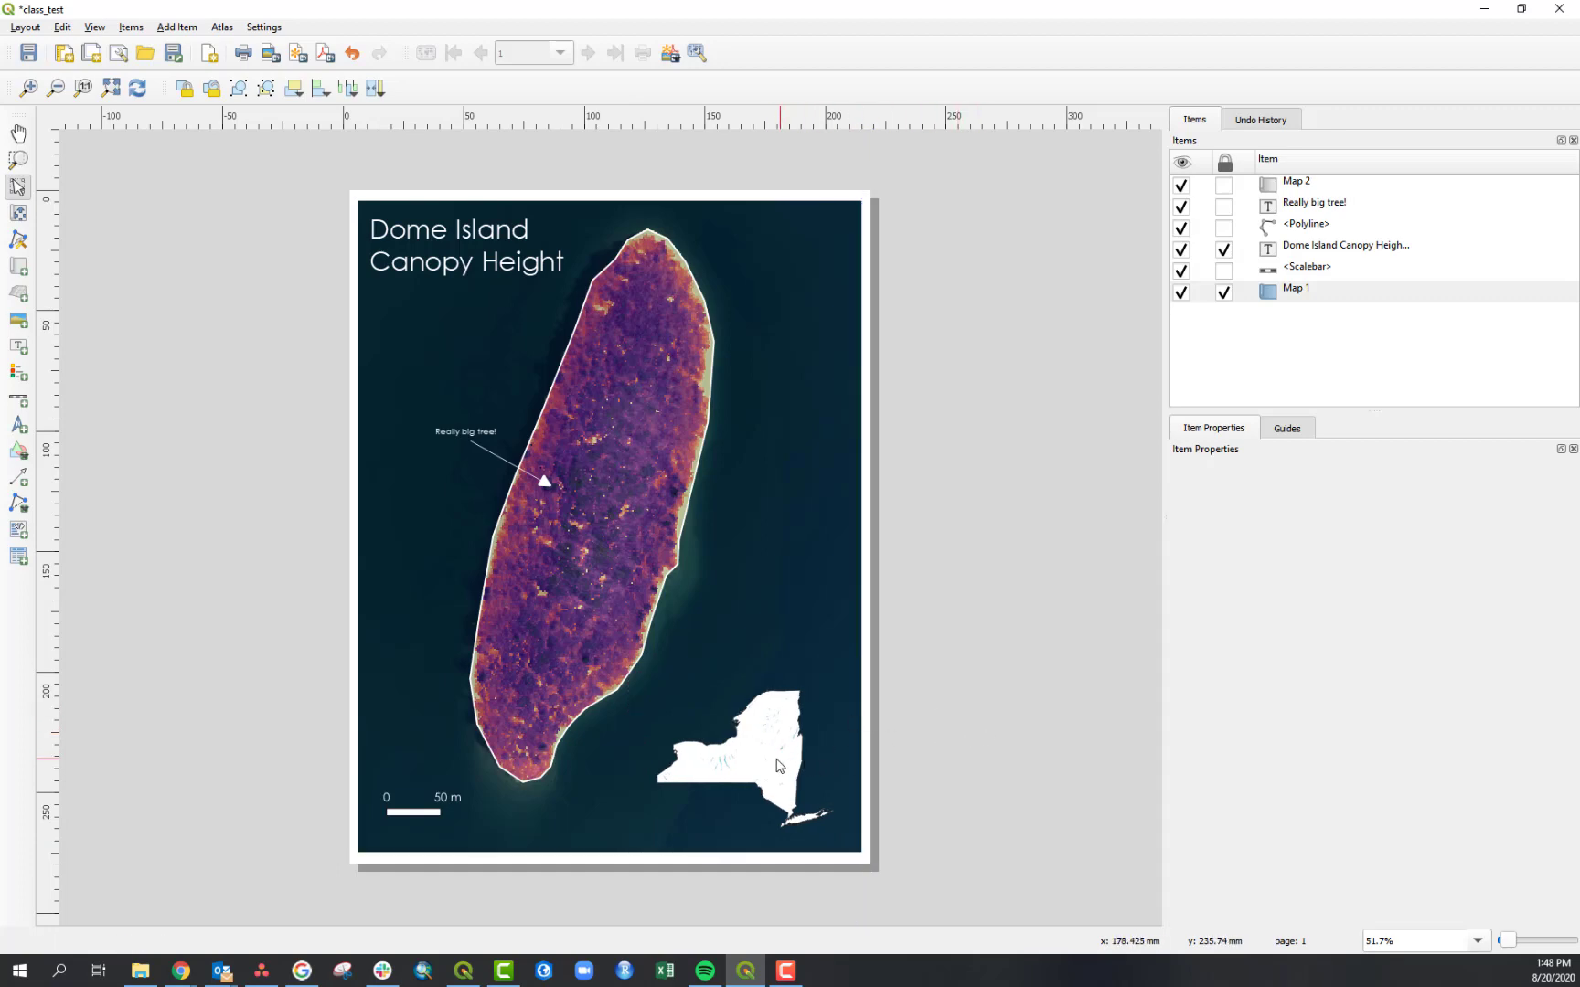
Stop the inset map from drawing map canvas items, and lock its layers and layer styles.
{"action": "left_click", "coordinate": [803, 717]}
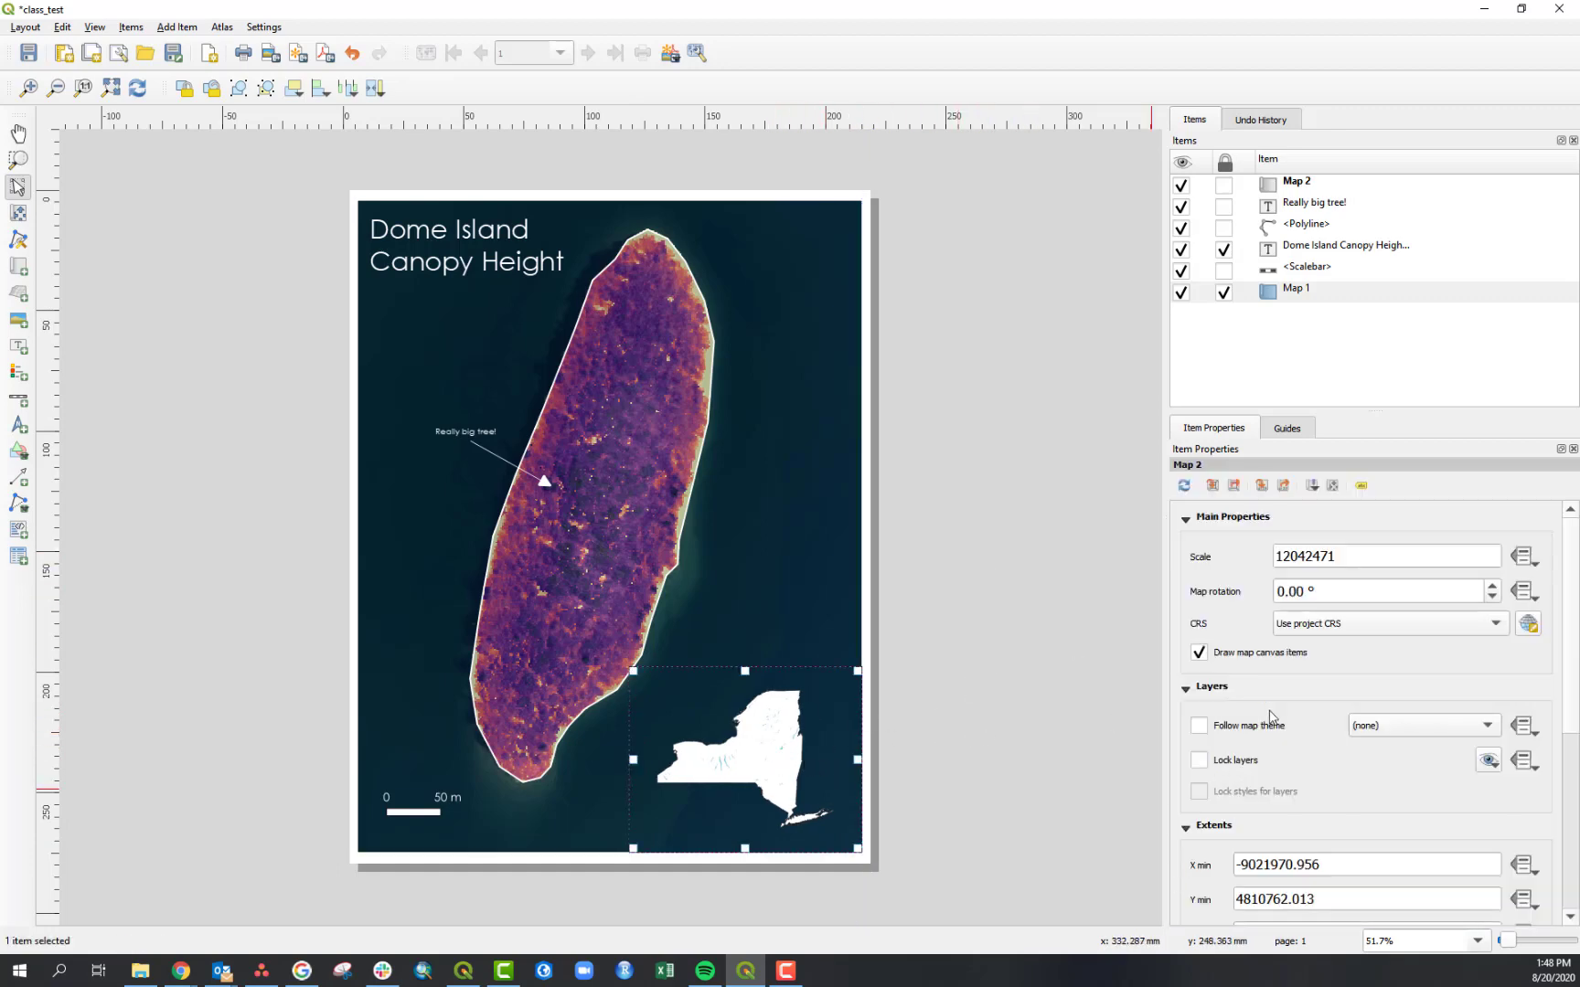
{"action": "left_click", "coordinate": [1203, 658]}
{"action": "left_click", "coordinate": [1199, 762]}
{"action": "left_click", "coordinate": [1201, 795]}
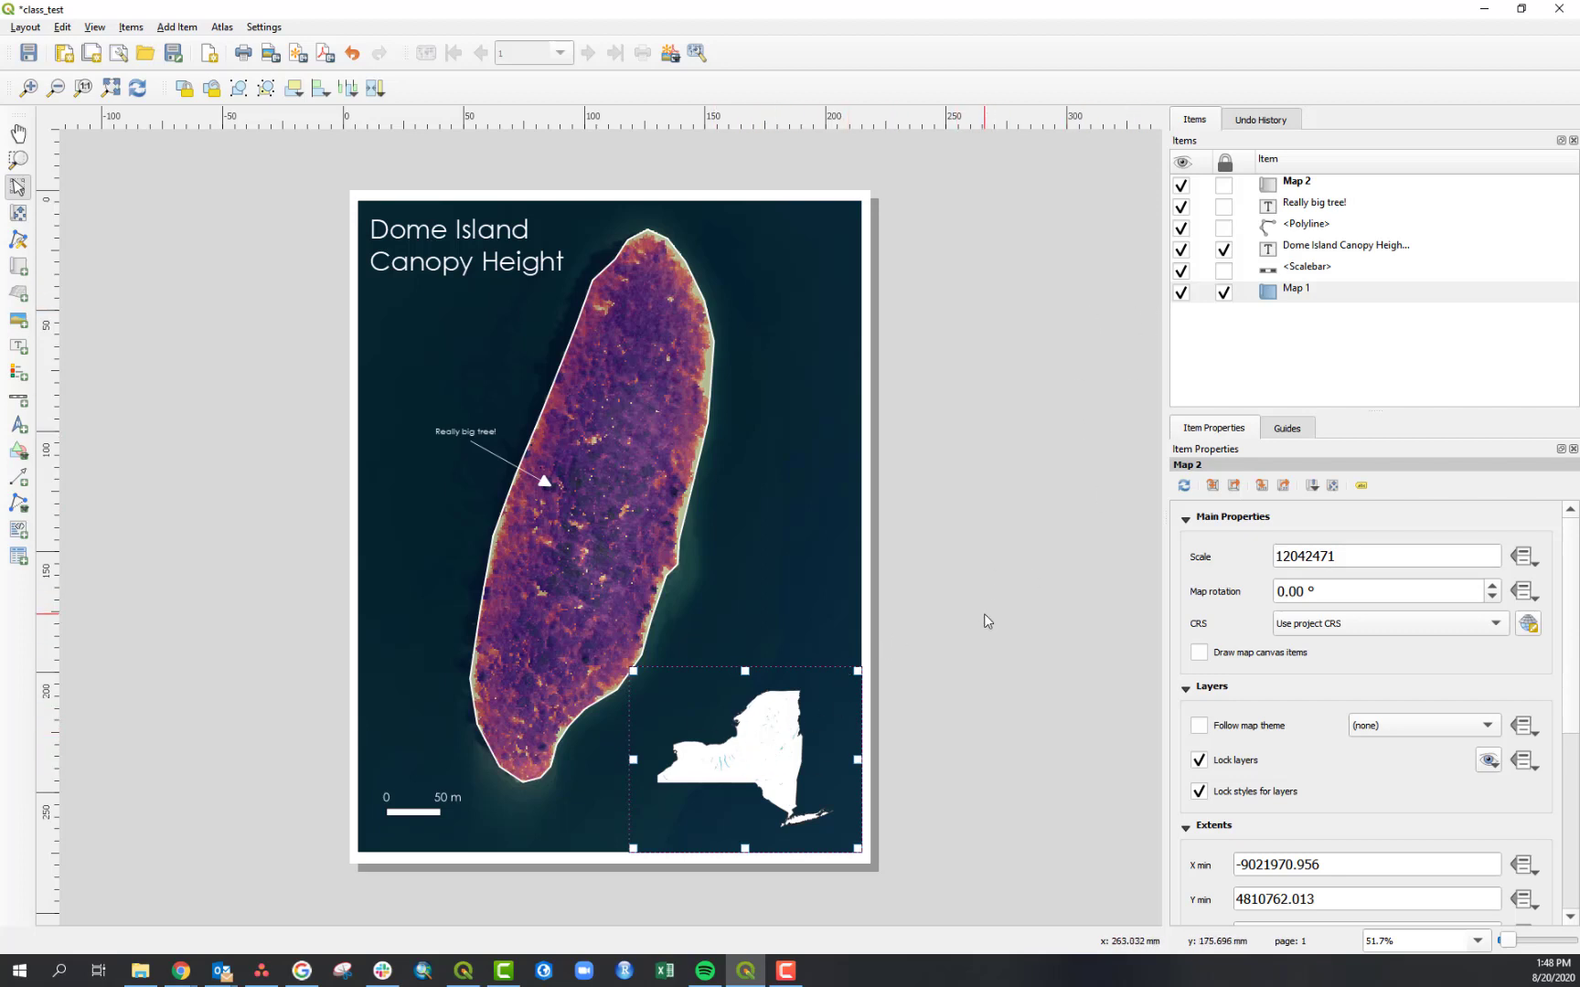
Lock the Map 2 inset item against changes in the layout and save the project.
{"action": "left_click", "coordinate": [1291, 185]}
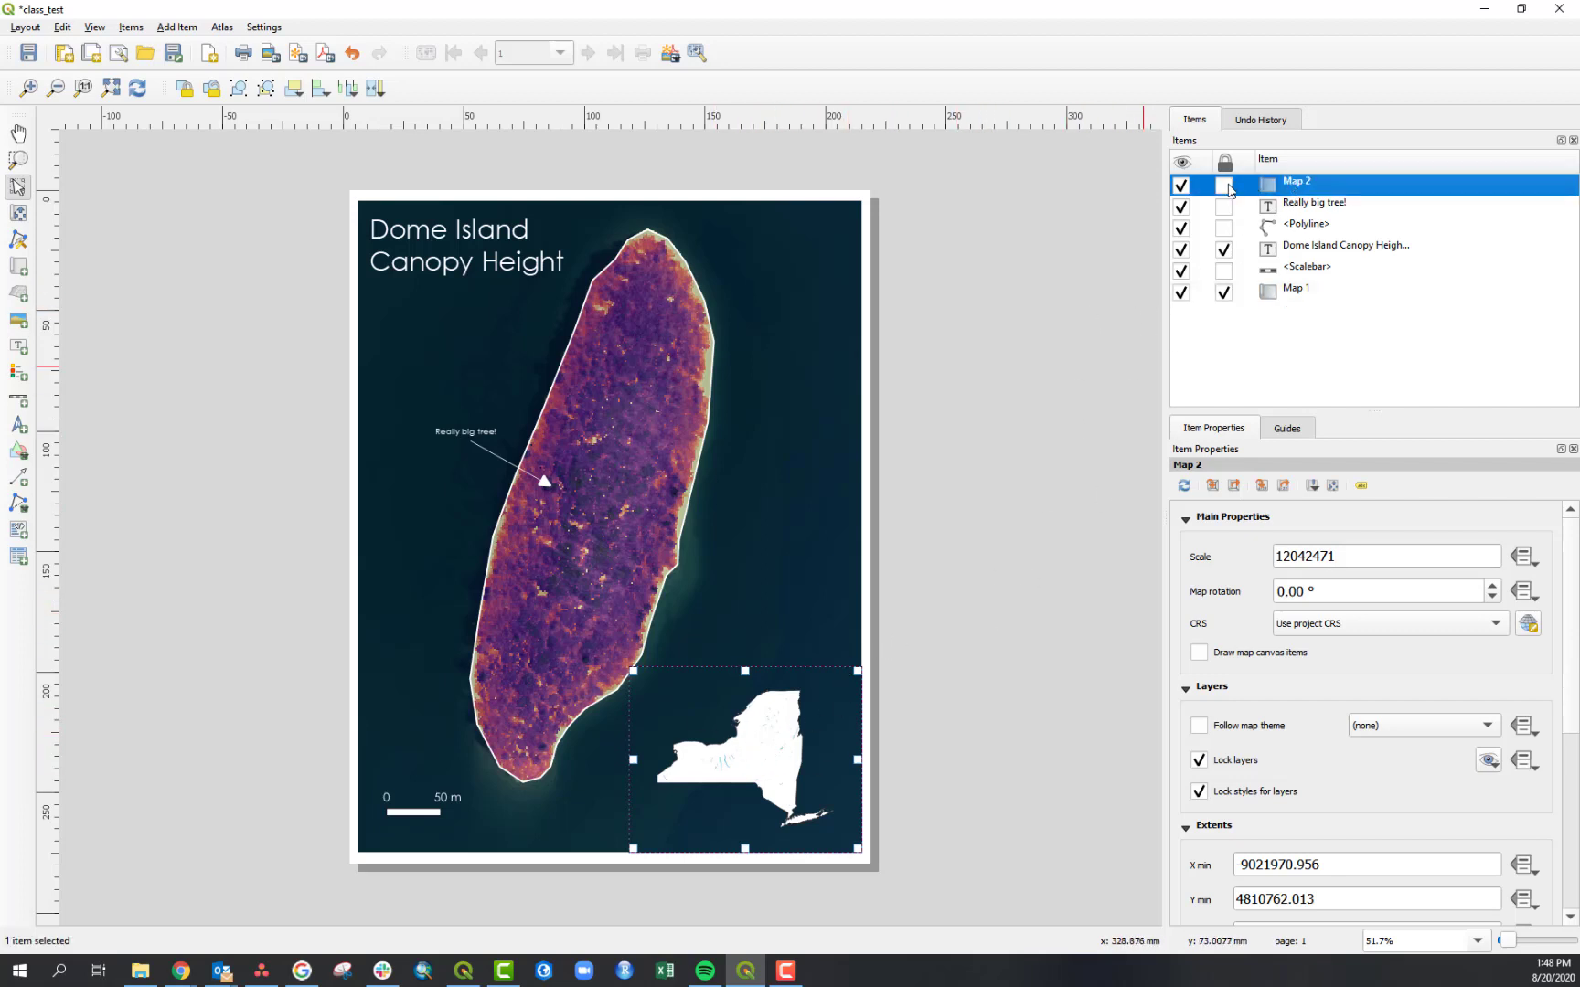
{"action": "left_click", "coordinate": [1225, 185]}
{"action": "left_click", "coordinate": [997, 536]}
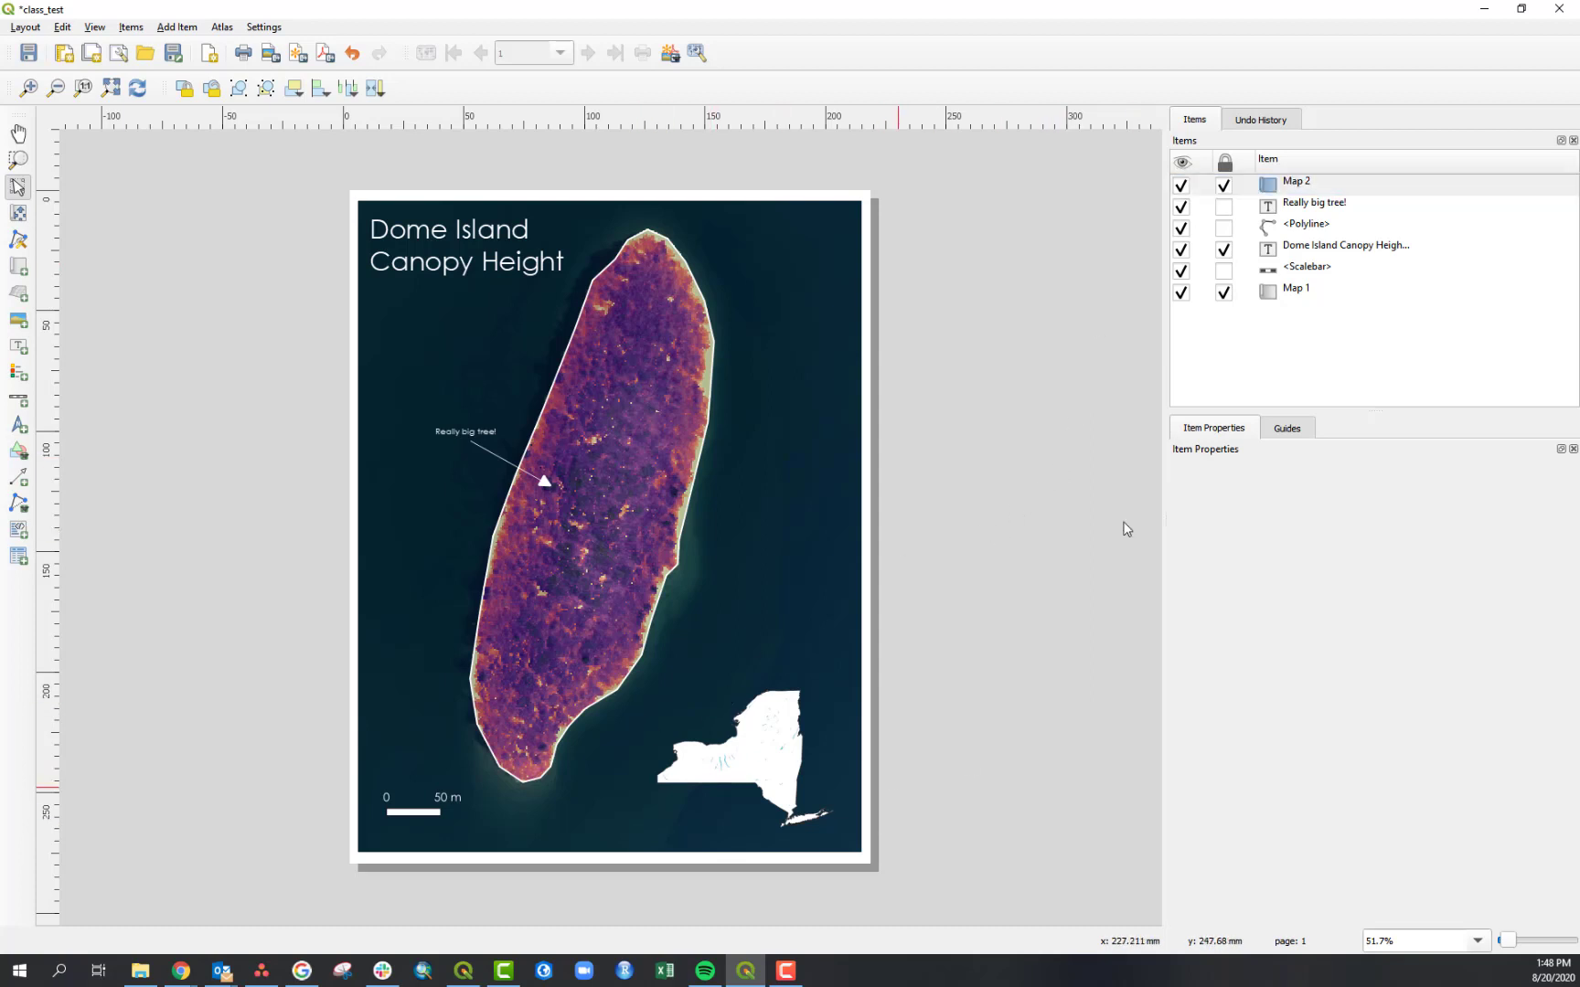
{"action": "left_click", "coordinate": [28, 54]}
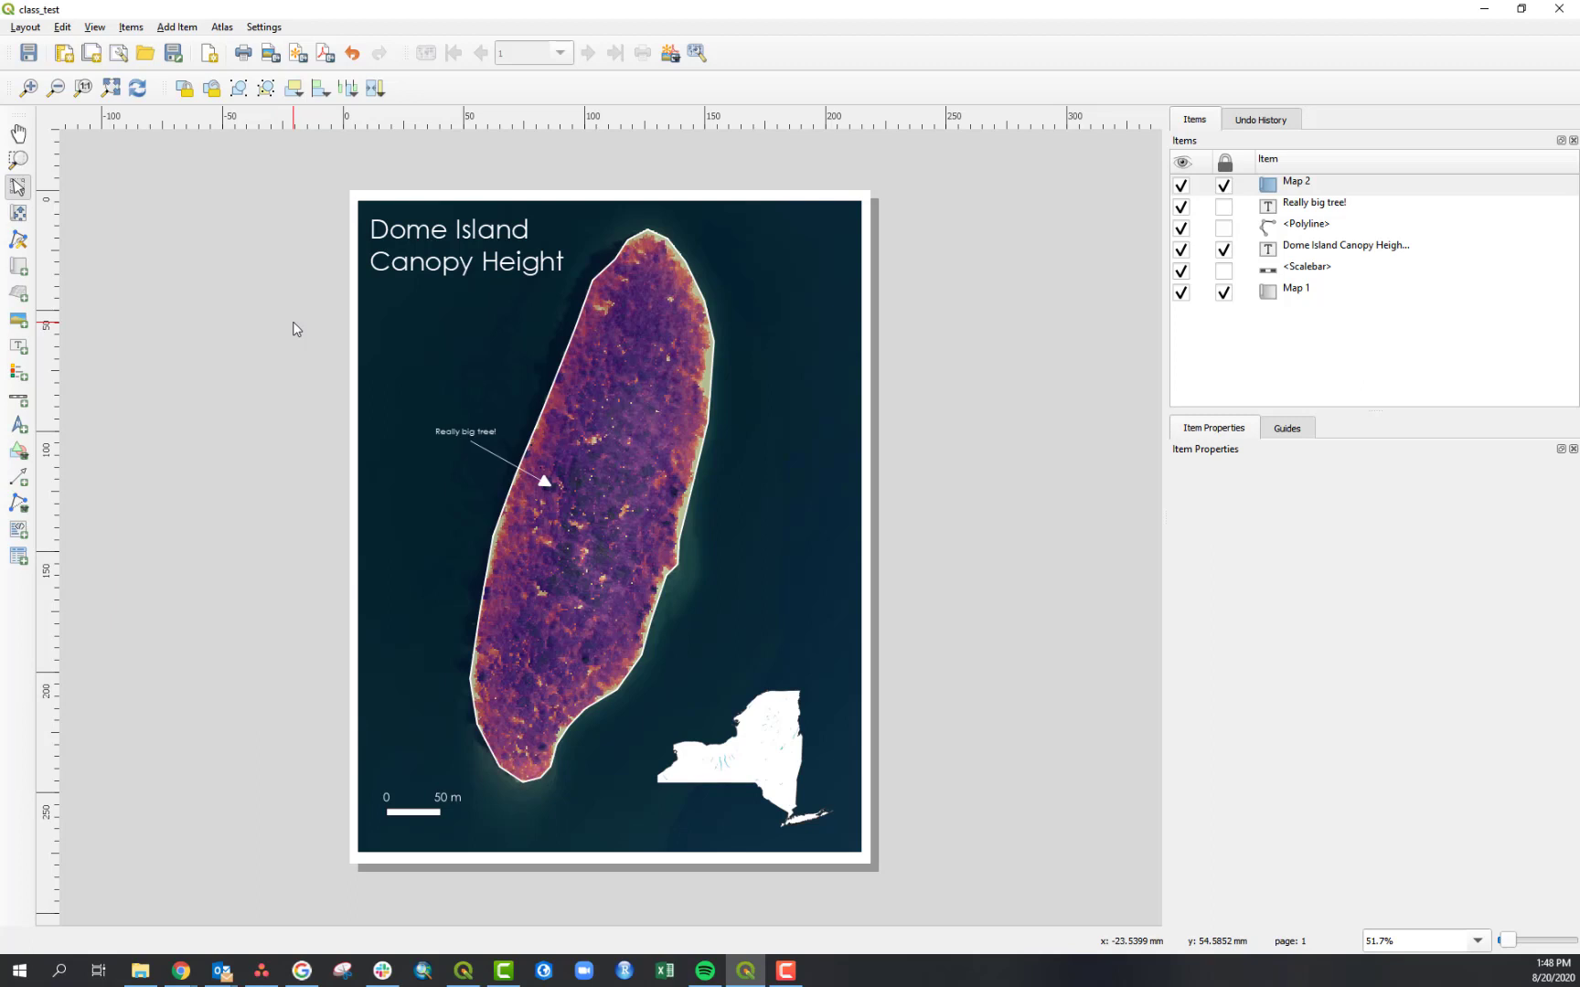